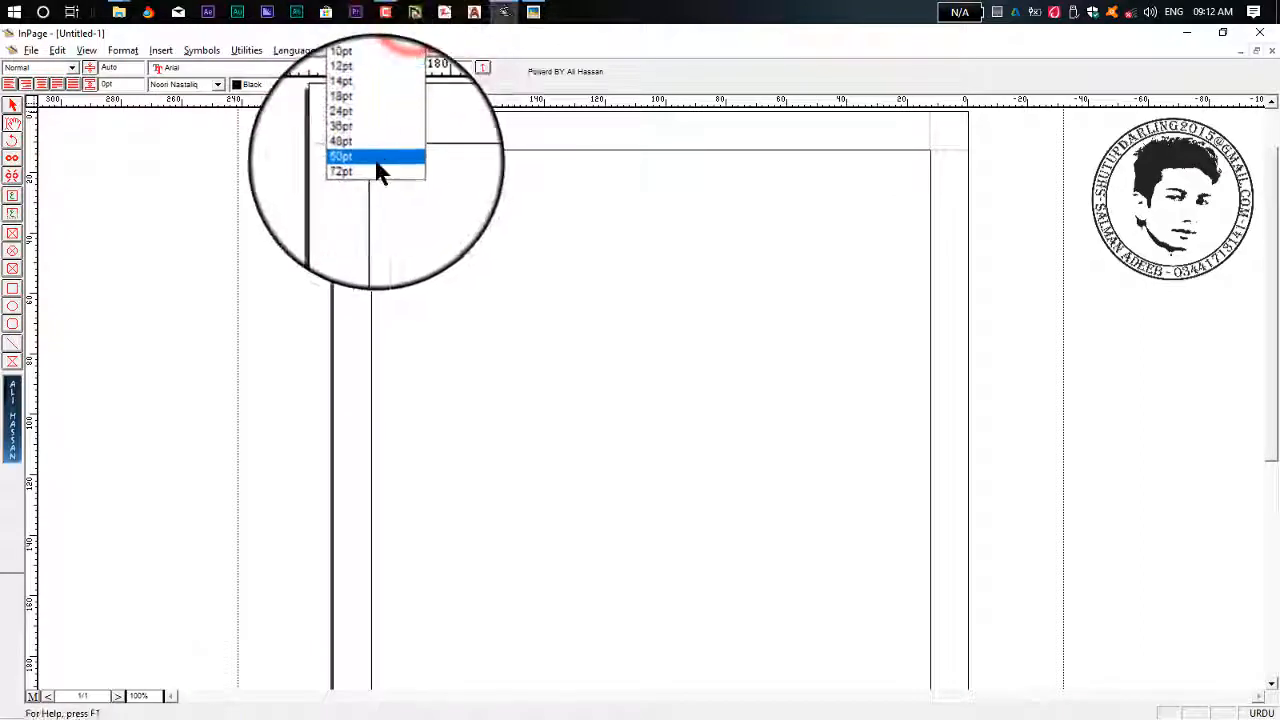
Write the person's name in Urdu at 72pt on the page's first line, and reduce the text size to 36pt
click(373, 166)
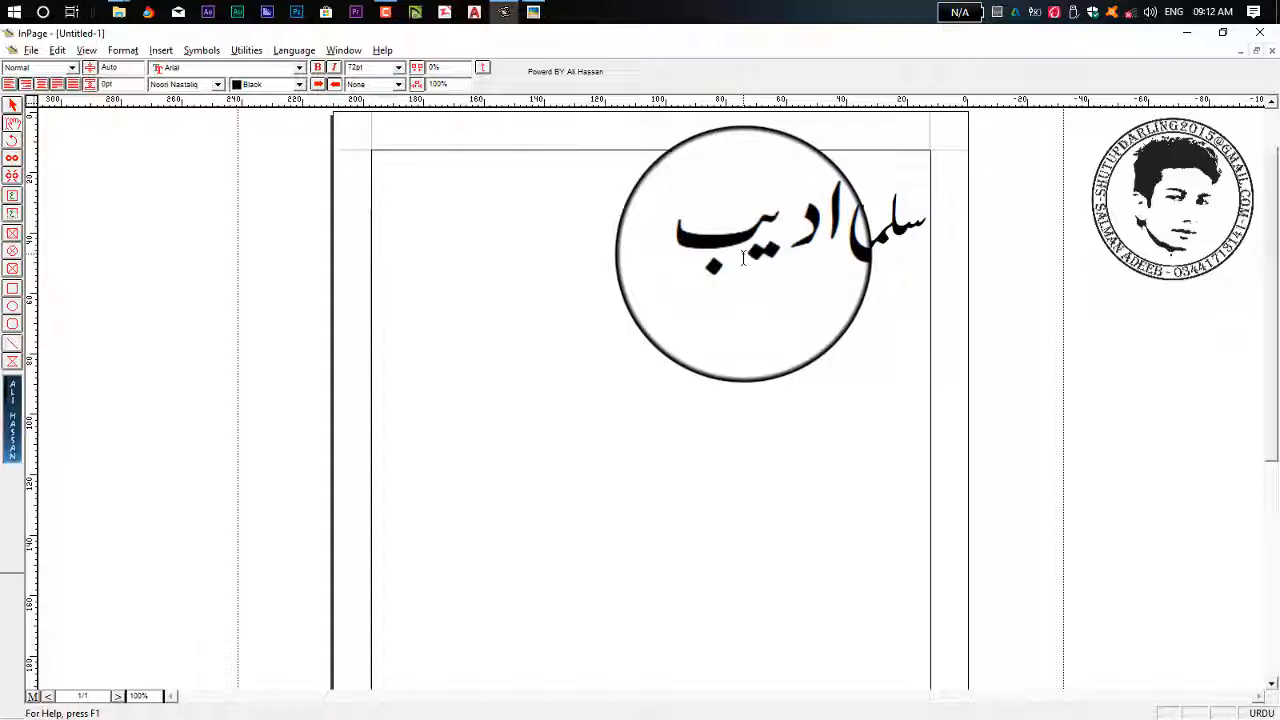
key(shift+Right)
key(shift+Right)
key(shift+Right)
key(shift+Right)
key(shift+Right)
key(shift+Right)
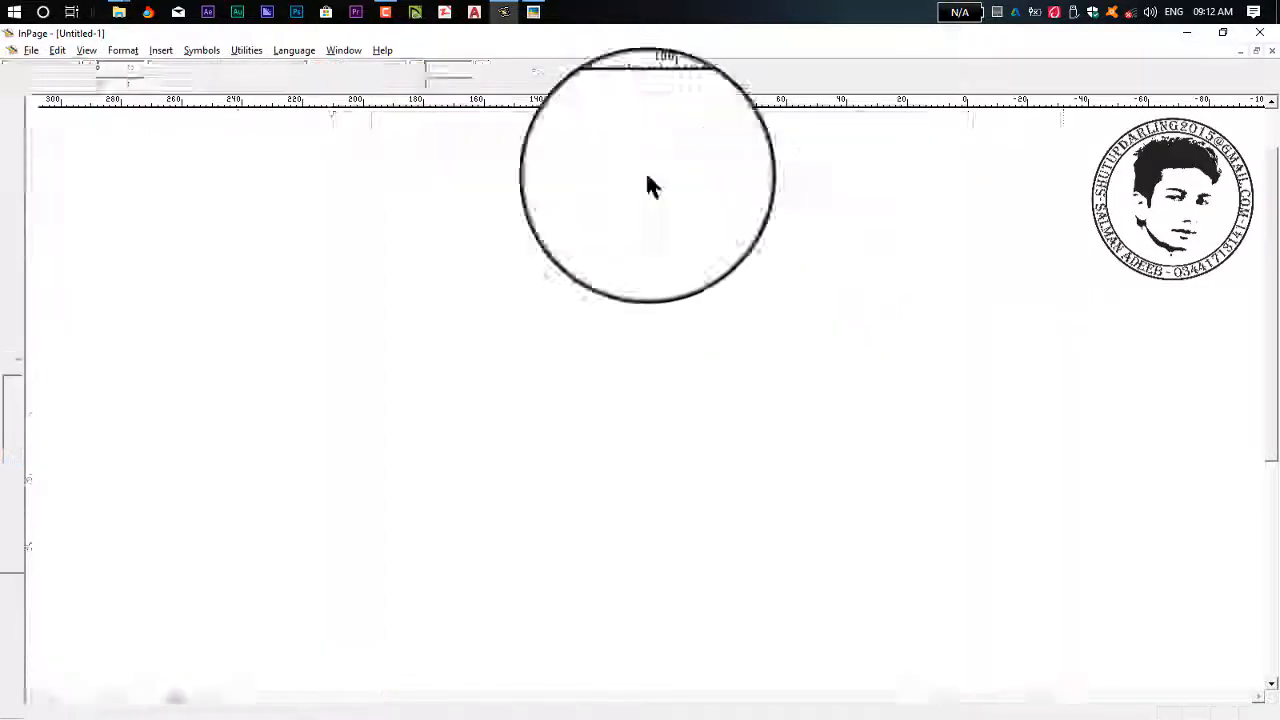
click(402, 67)
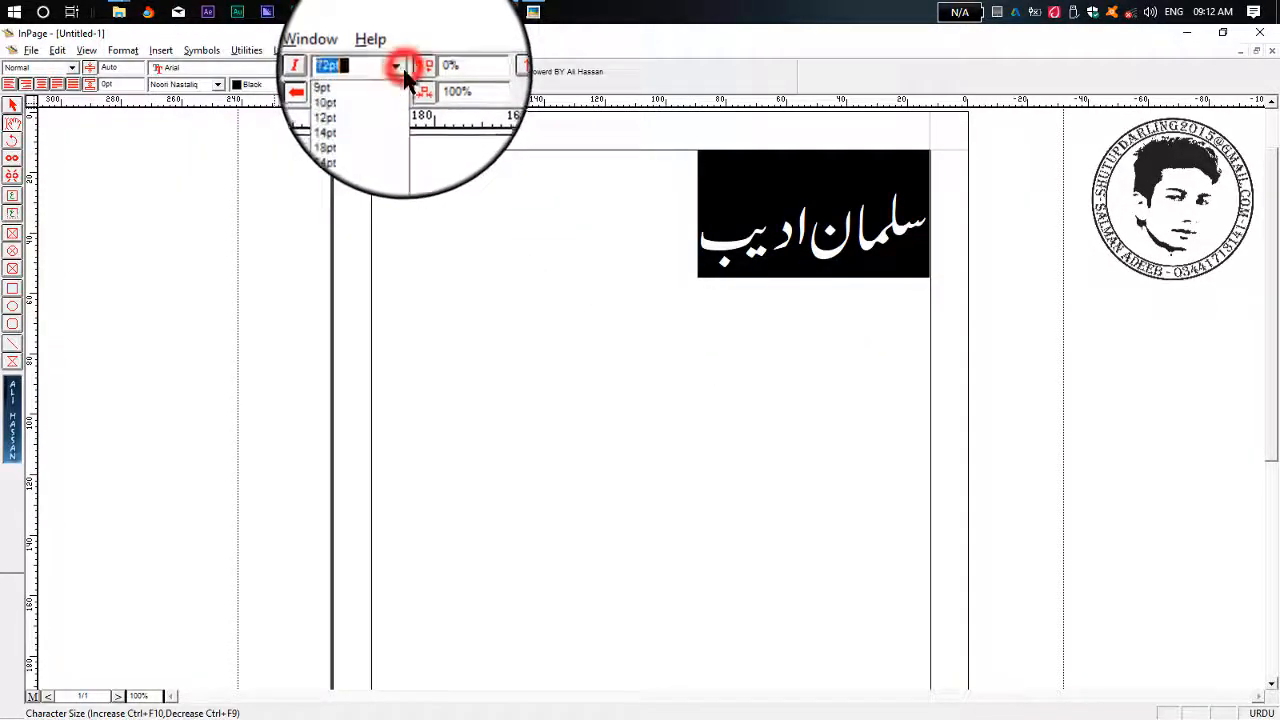
click(386, 152)
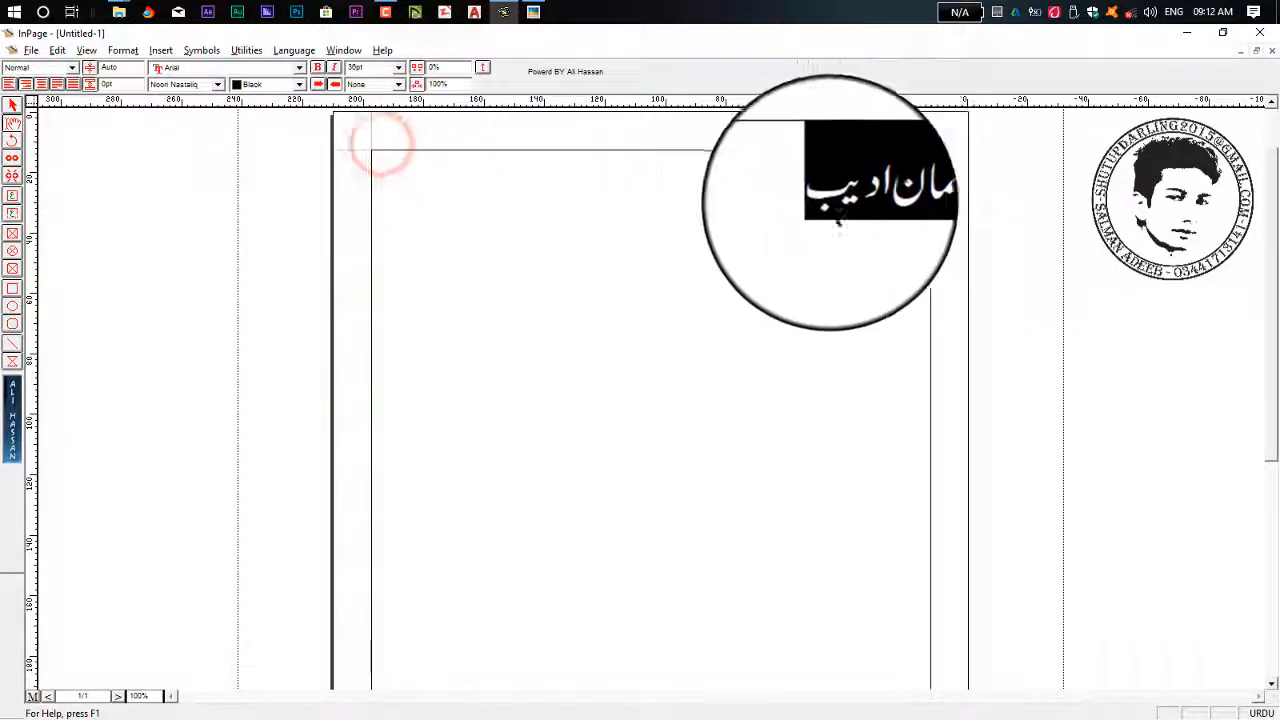
Duplicate the 36pt Urdu name onto four more lines below the first one
click(813, 198)
triple_click(813, 203)
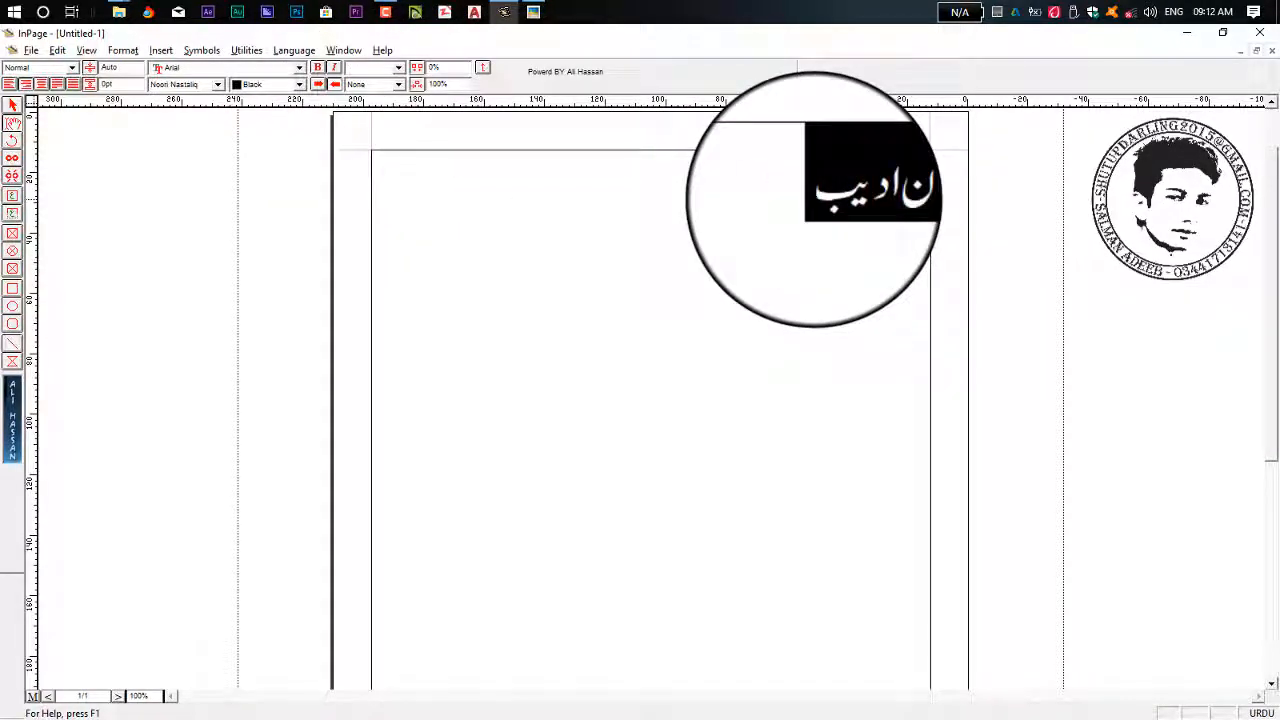
click(813, 203)
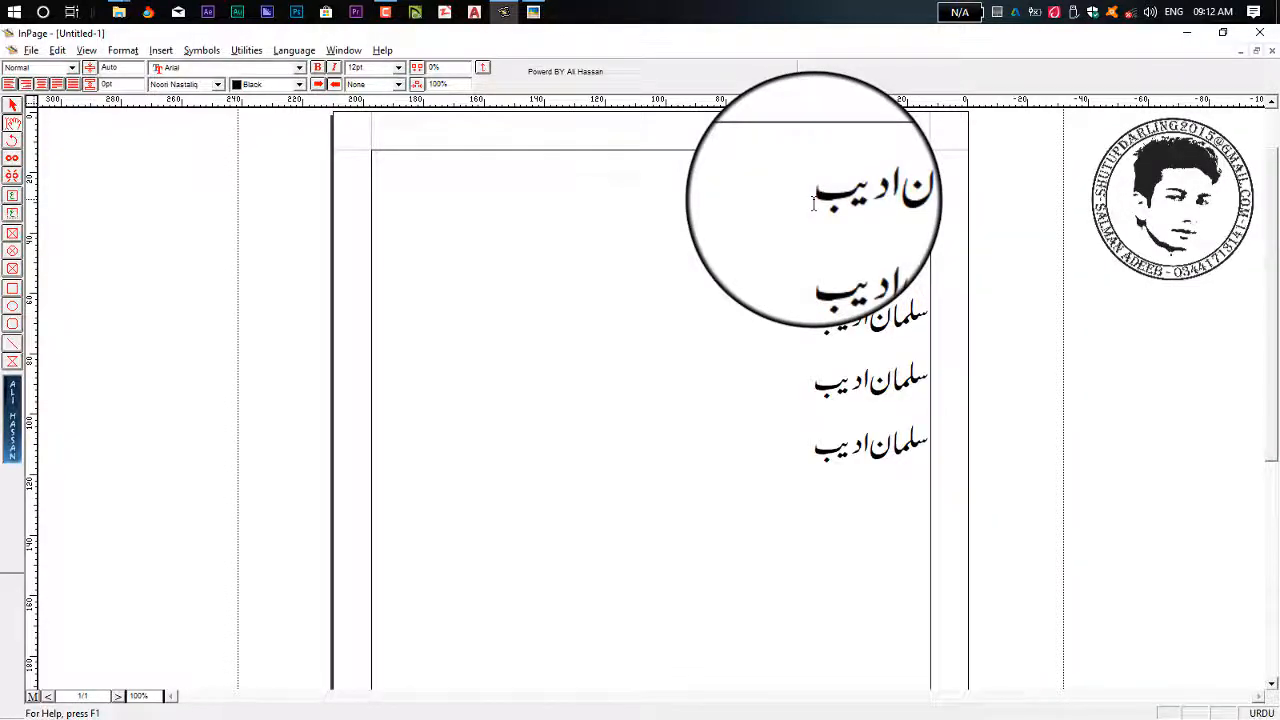
drag(806, 205, 922, 197)
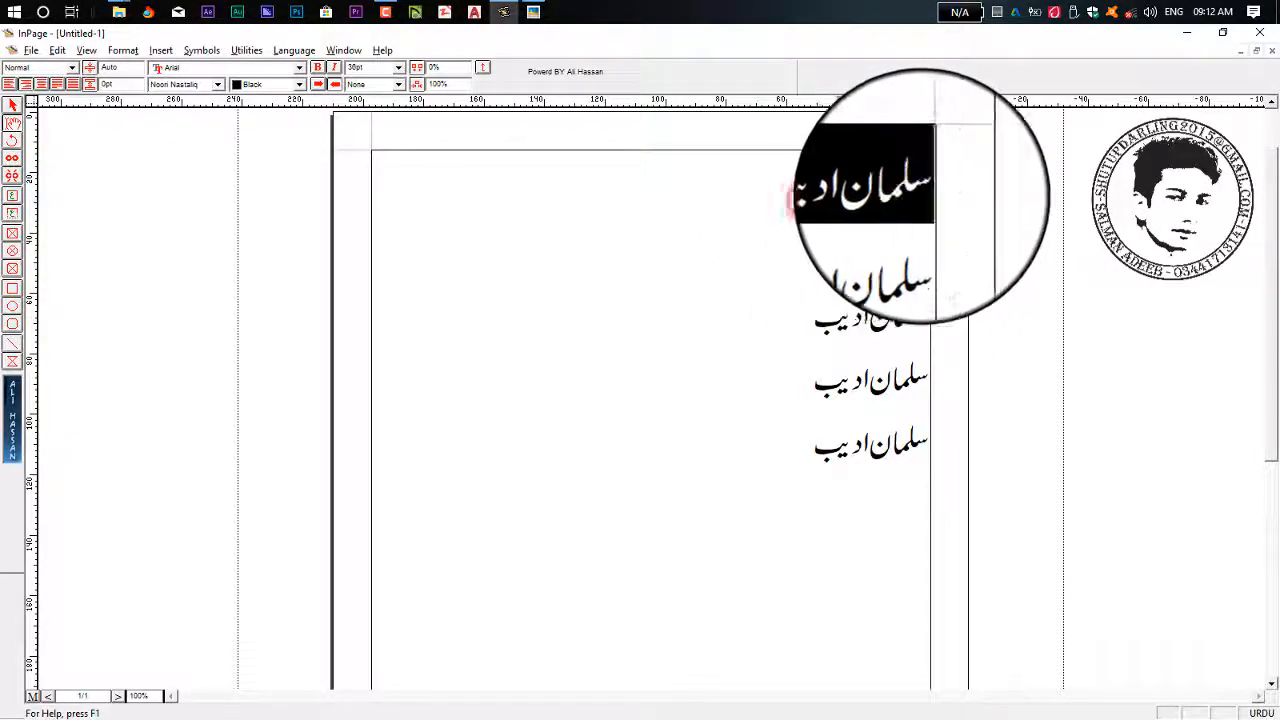
click(815, 196)
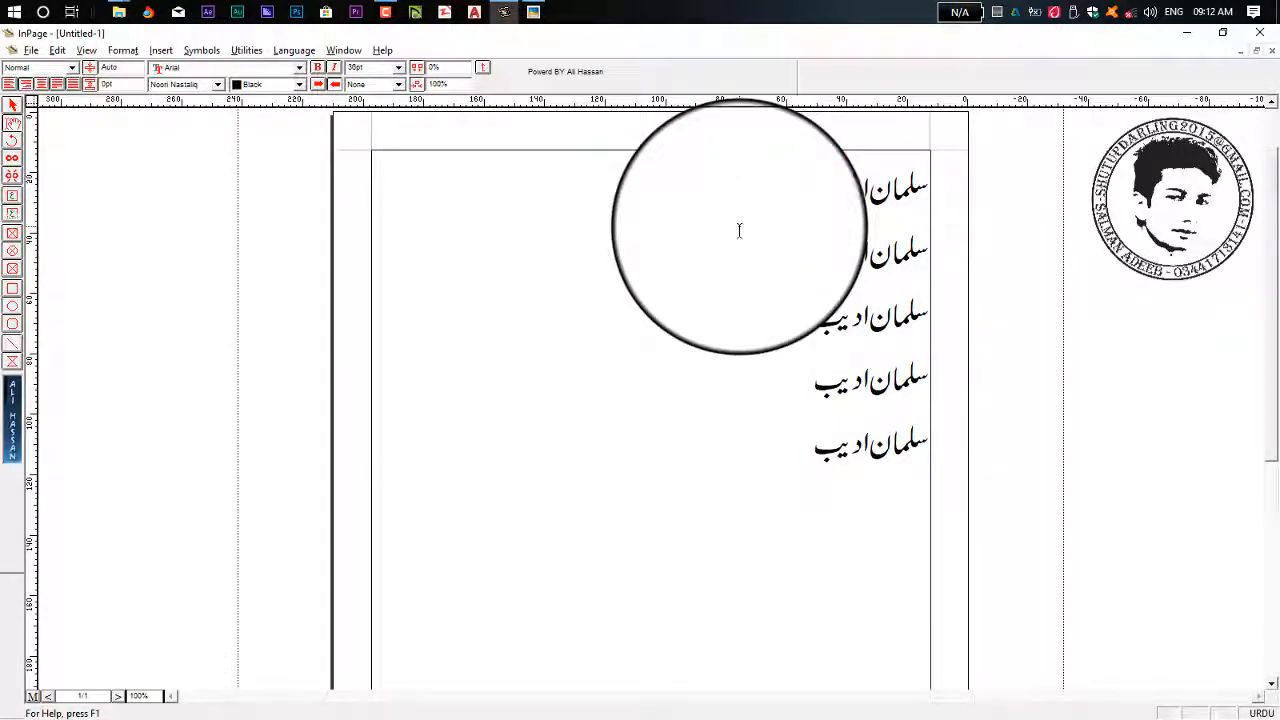
Create a new style sheet named sheet with Control + Shift + a as its key equivalent
click(123, 50)
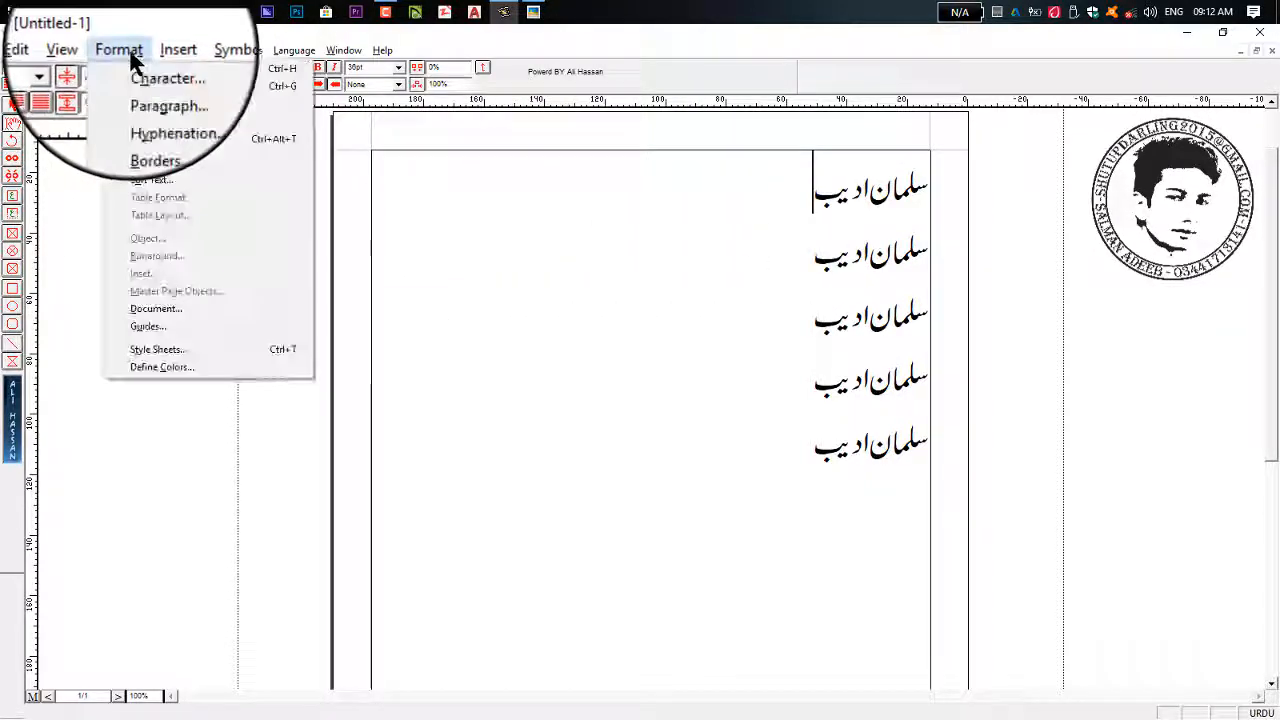
click(182, 347)
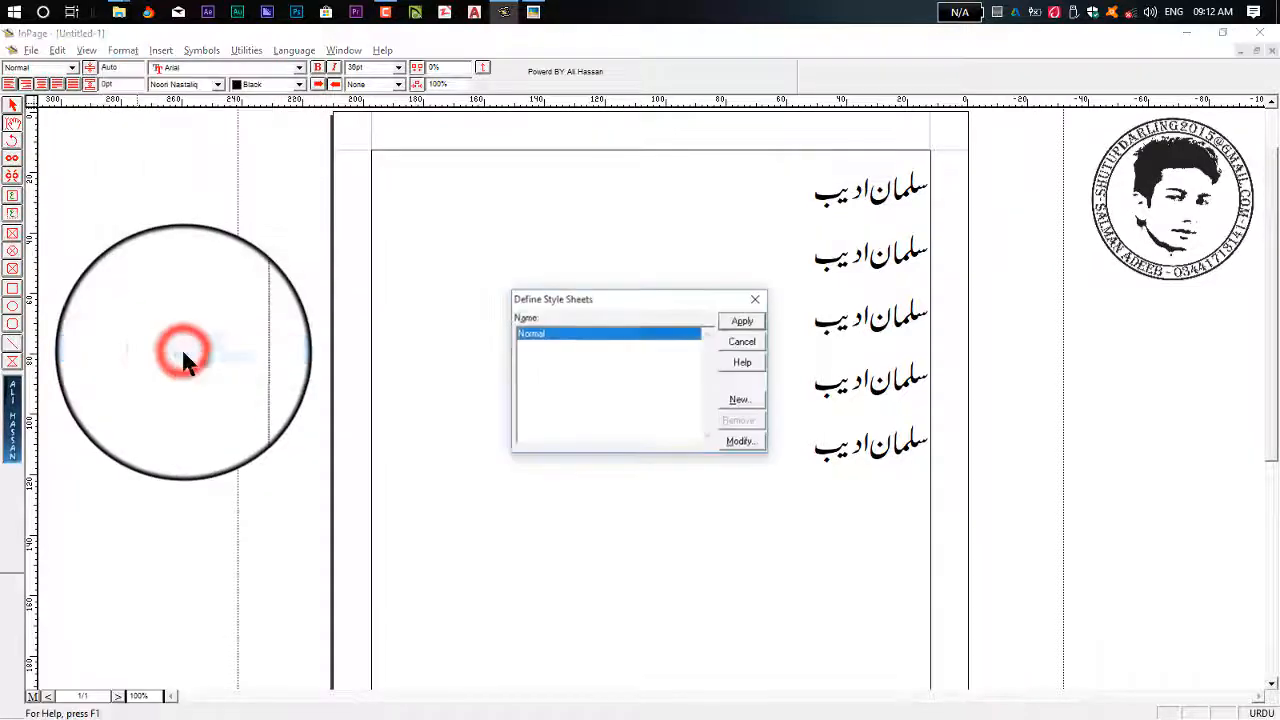
click(740, 400)
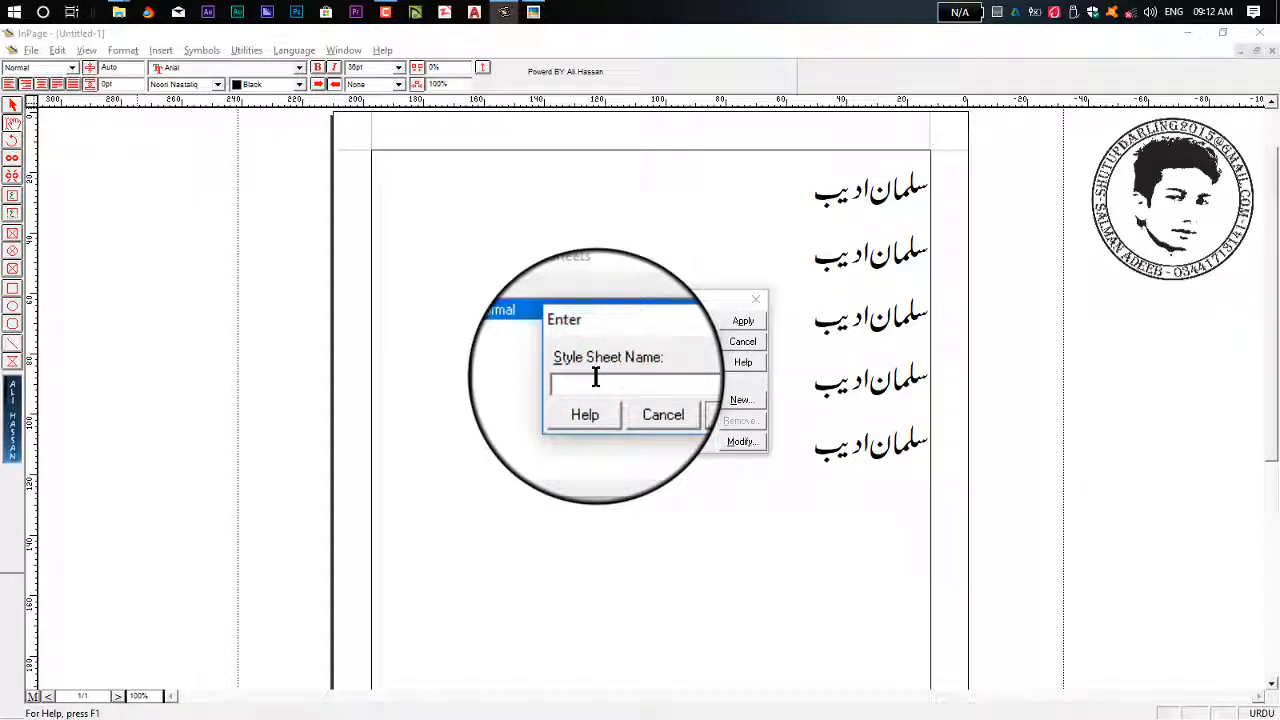
text(she)
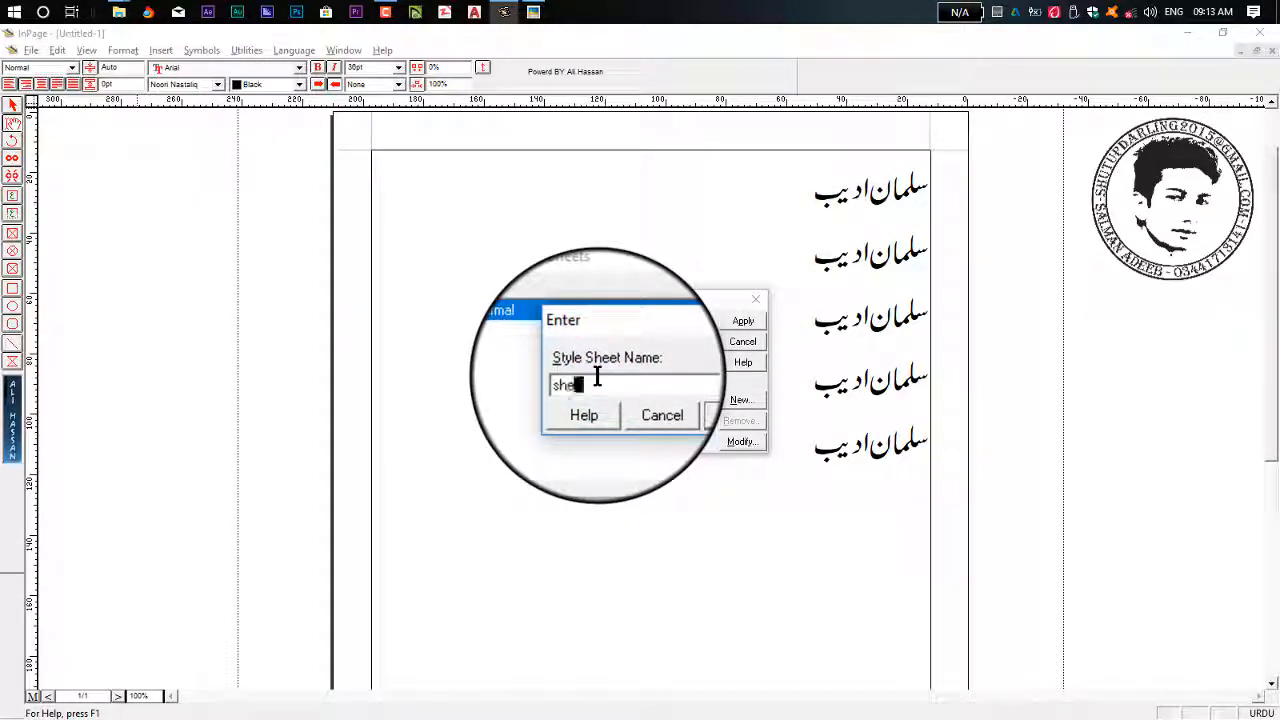
text(et)
click(689, 398)
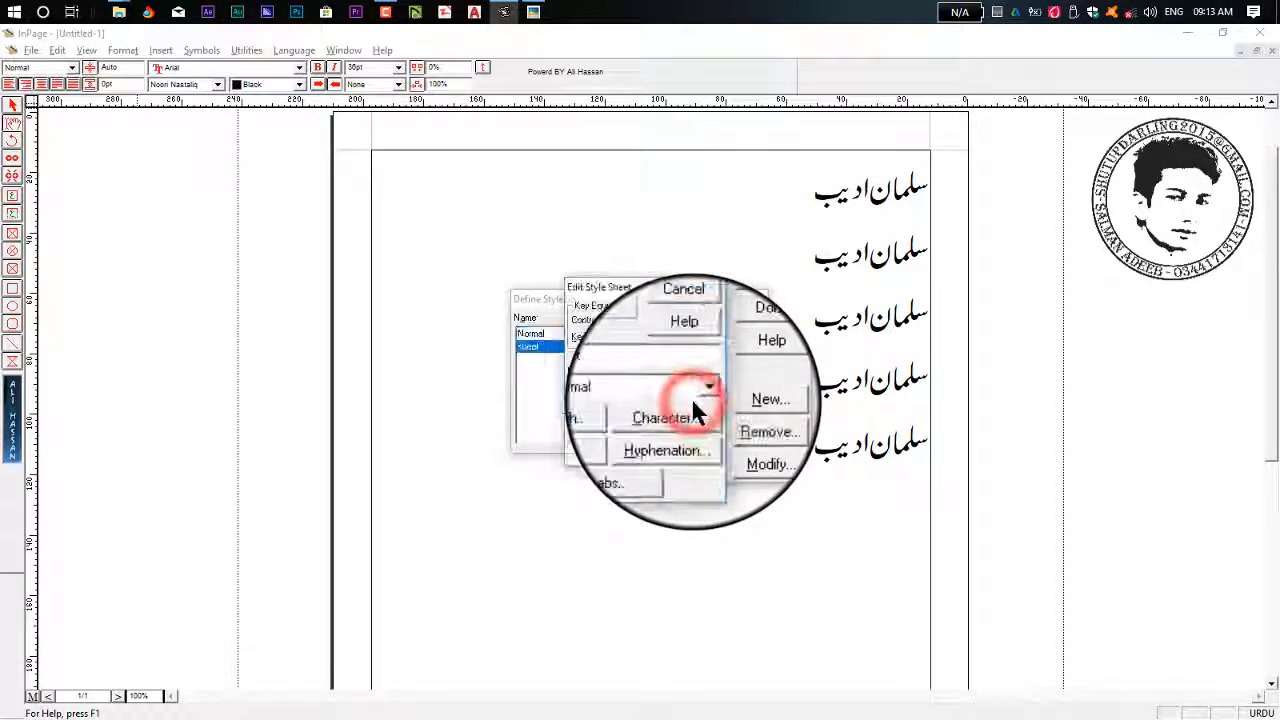
click(604, 338)
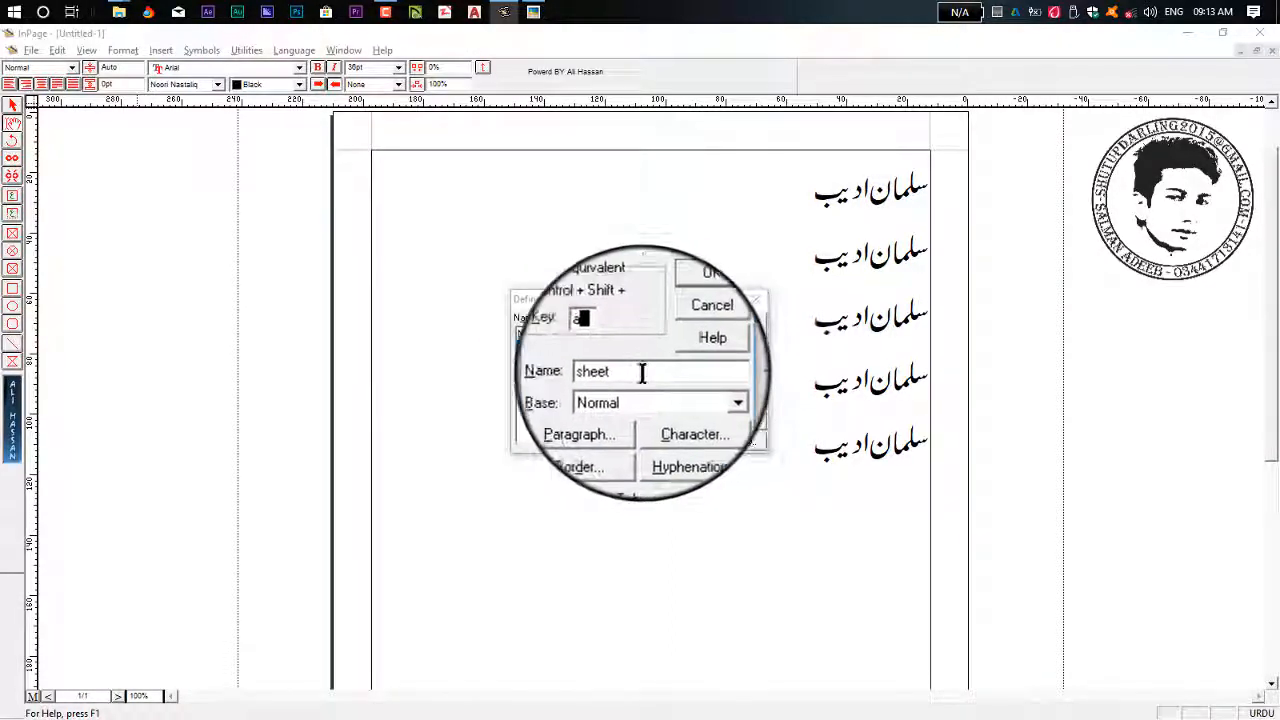
click(704, 394)
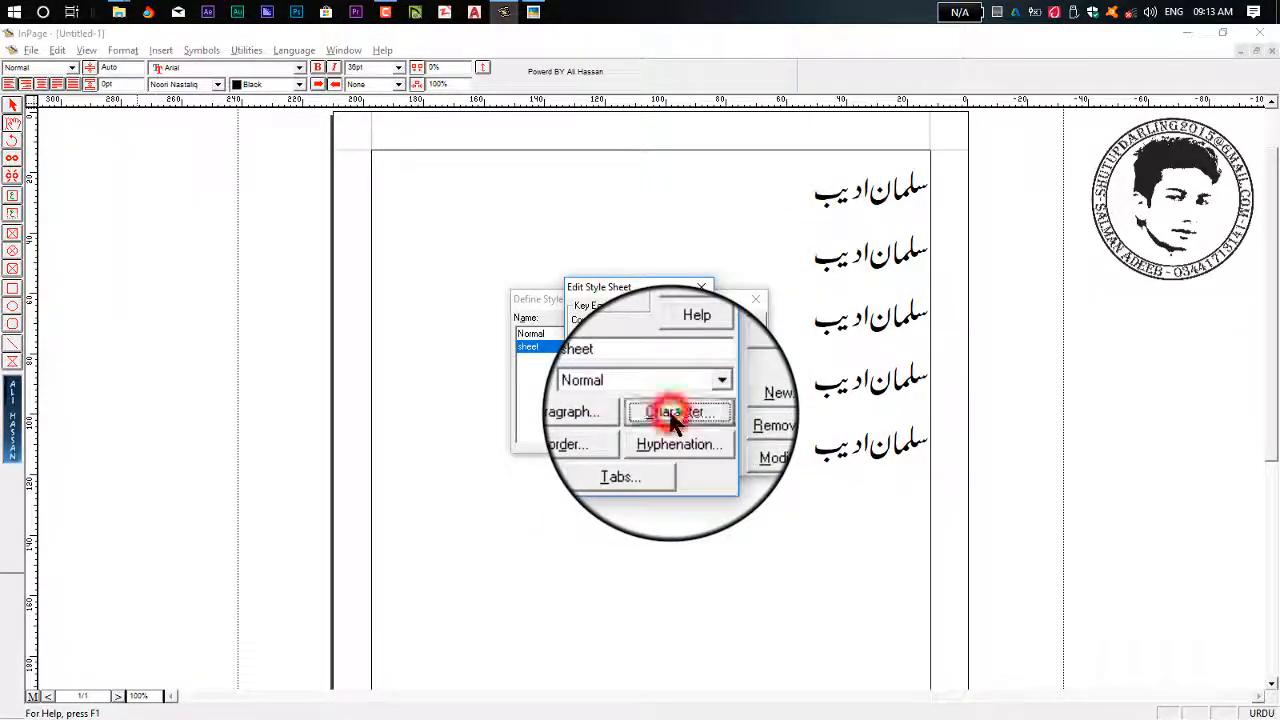
Set the new style sheet's character size to 72pt and its color to Red
click(673, 420)
click(601, 322)
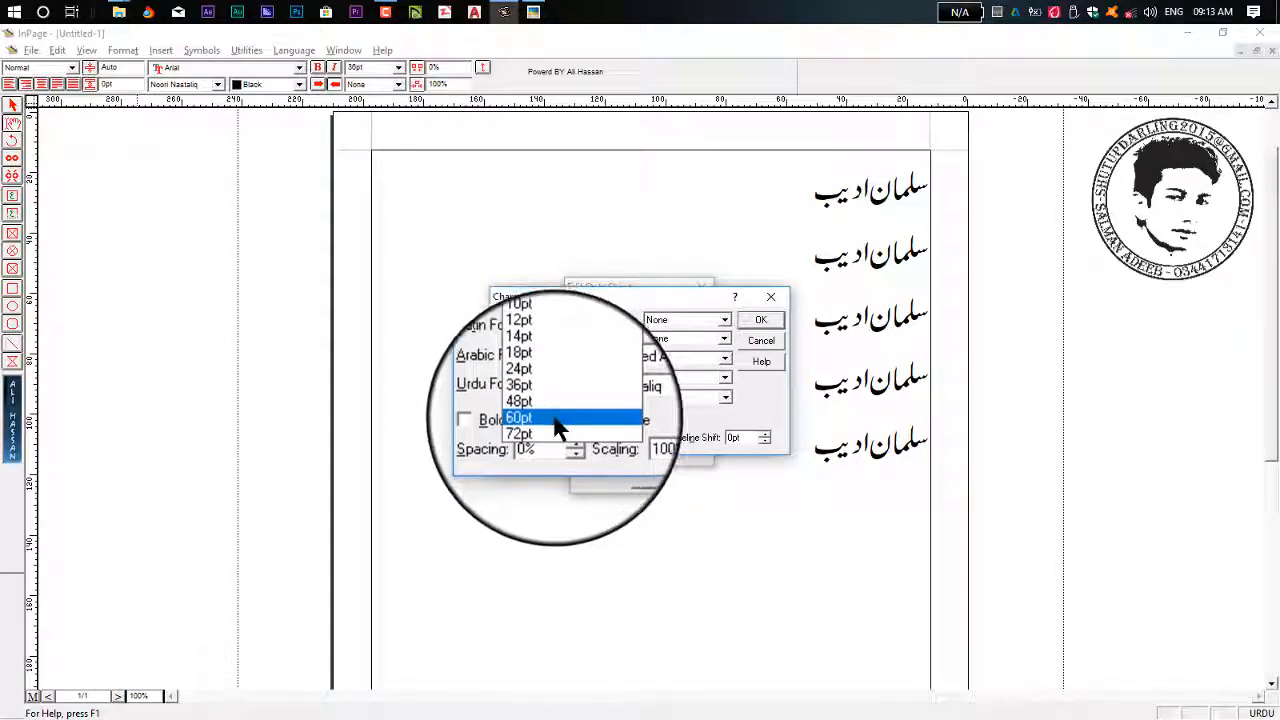
click(556, 422)
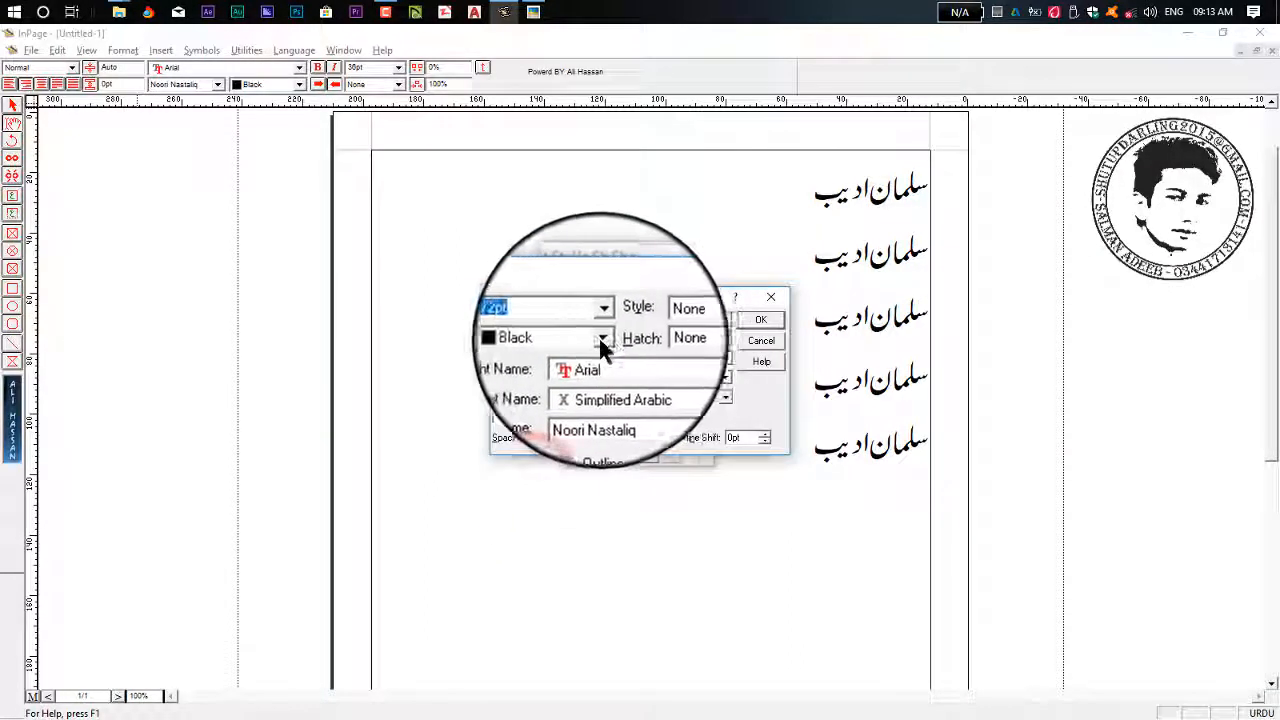
click(601, 338)
click(548, 375)
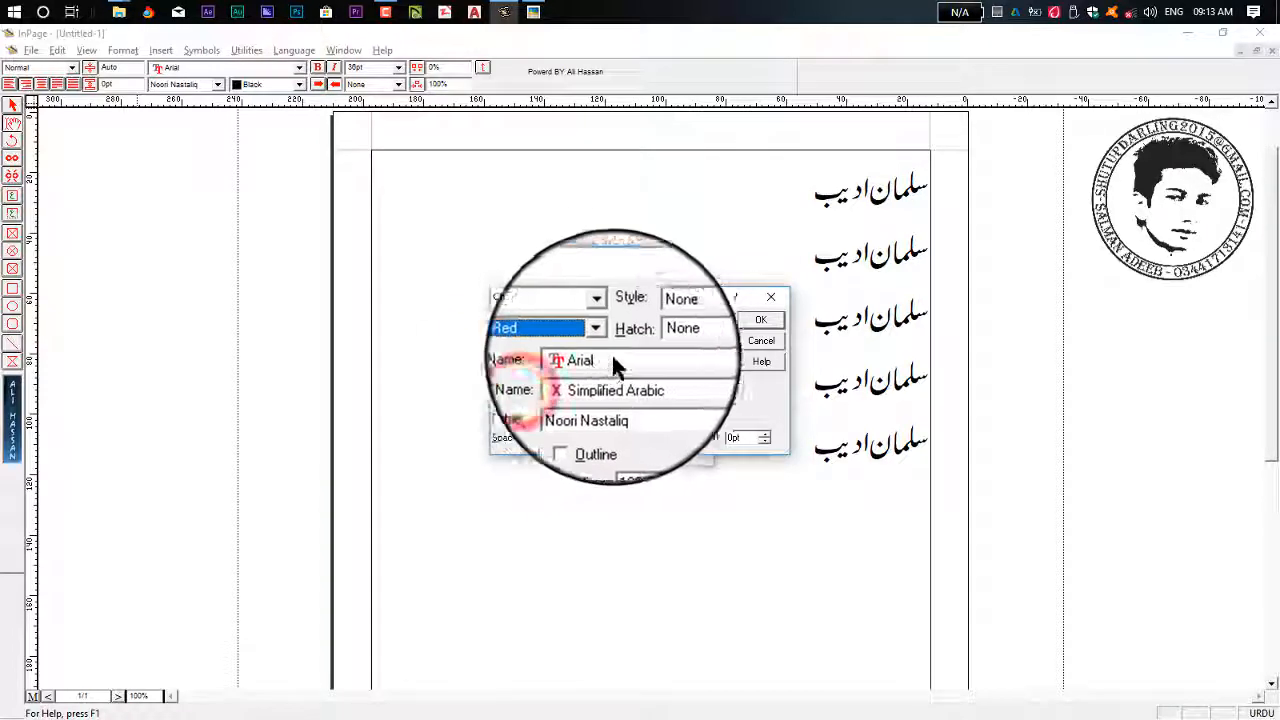
Set the style sheet's Urdu font to Lahori Nastaliq, accept the settings and finish defining style sheets
click(729, 356)
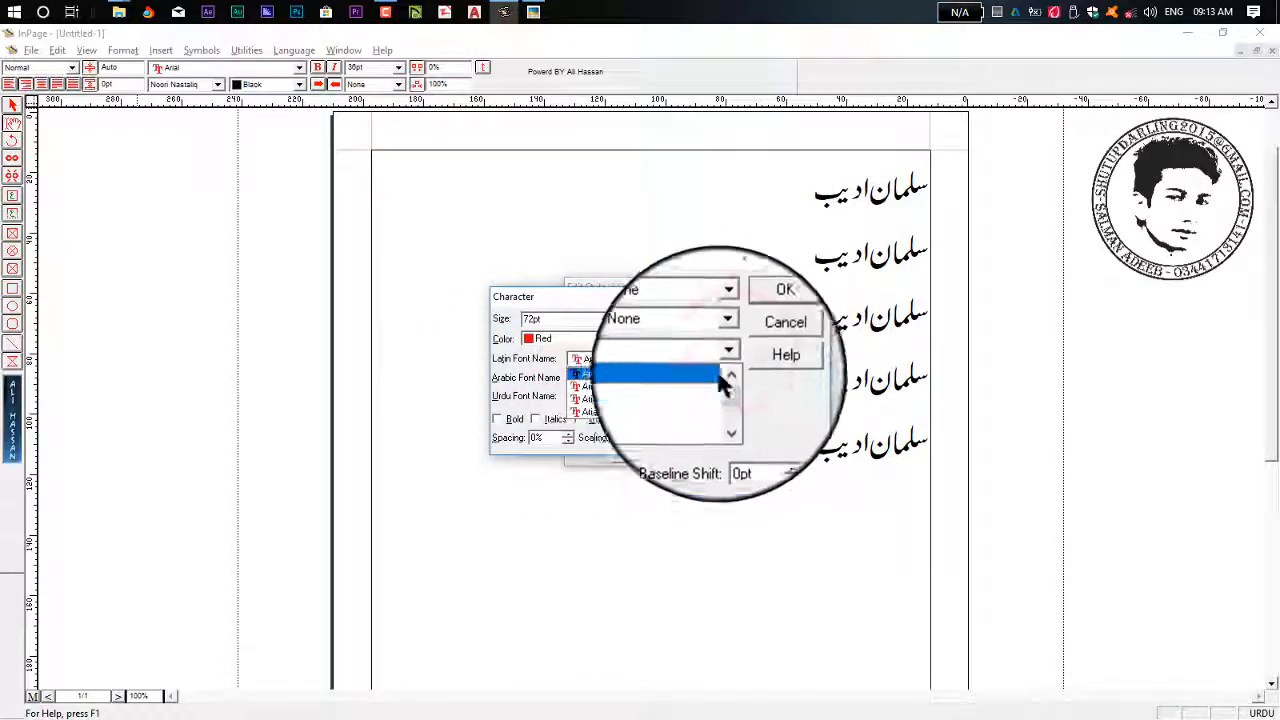
click(729, 352)
click(728, 381)
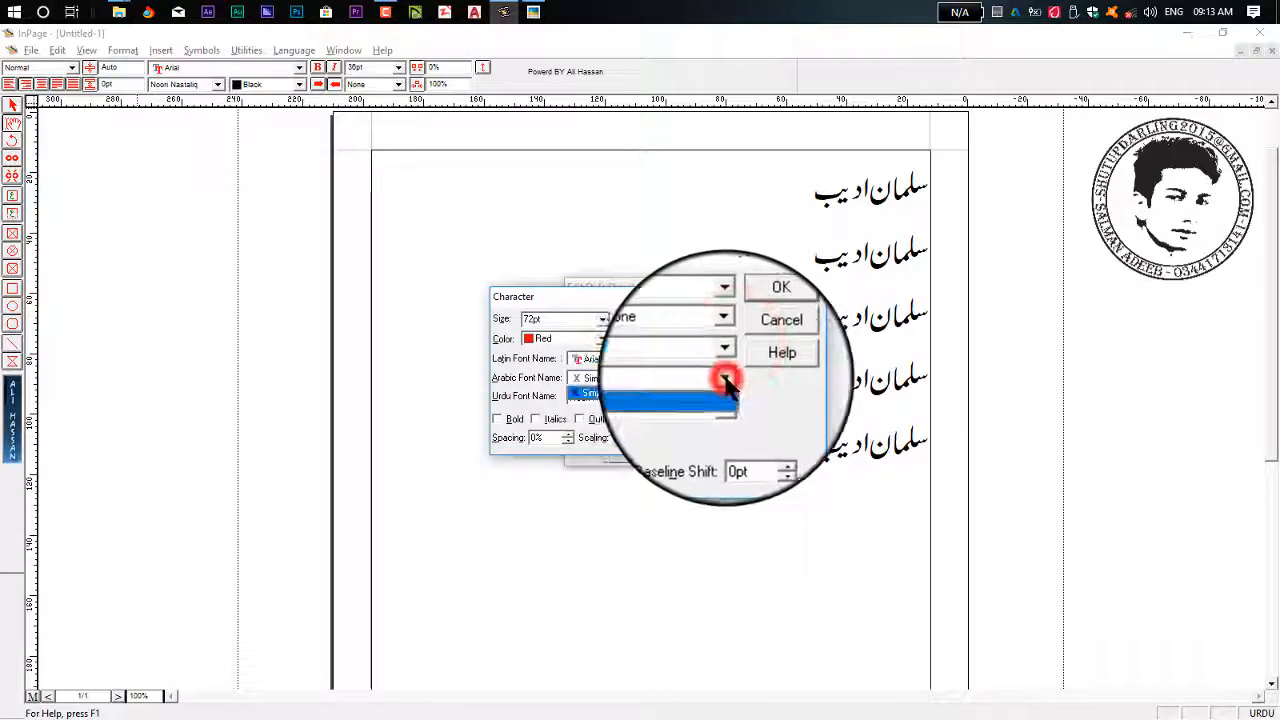
click(726, 380)
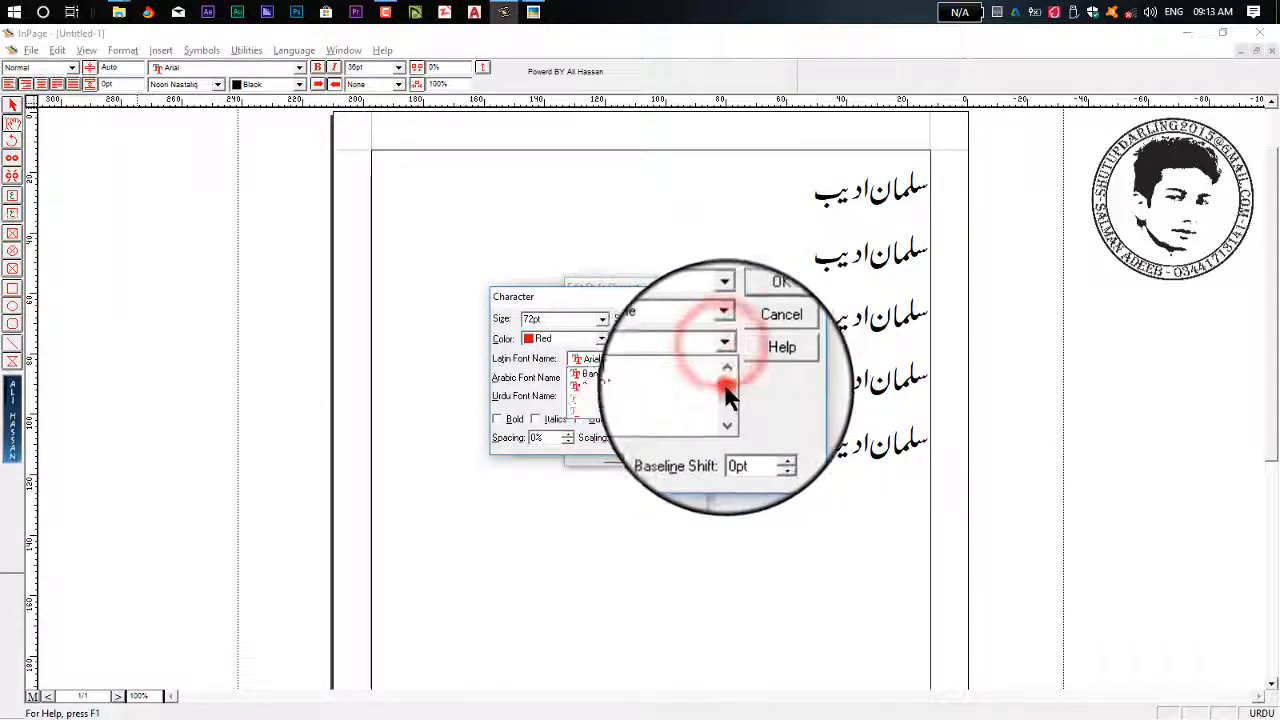
click(770, 401)
click(728, 396)
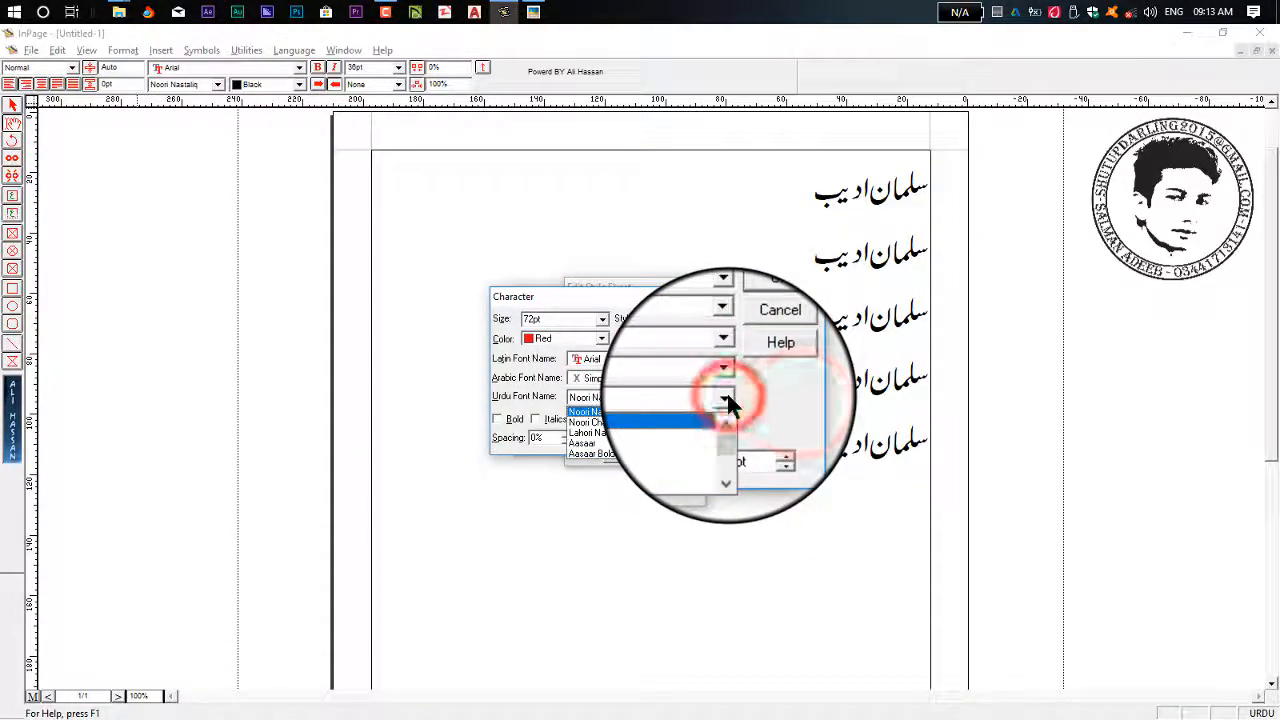
click(660, 440)
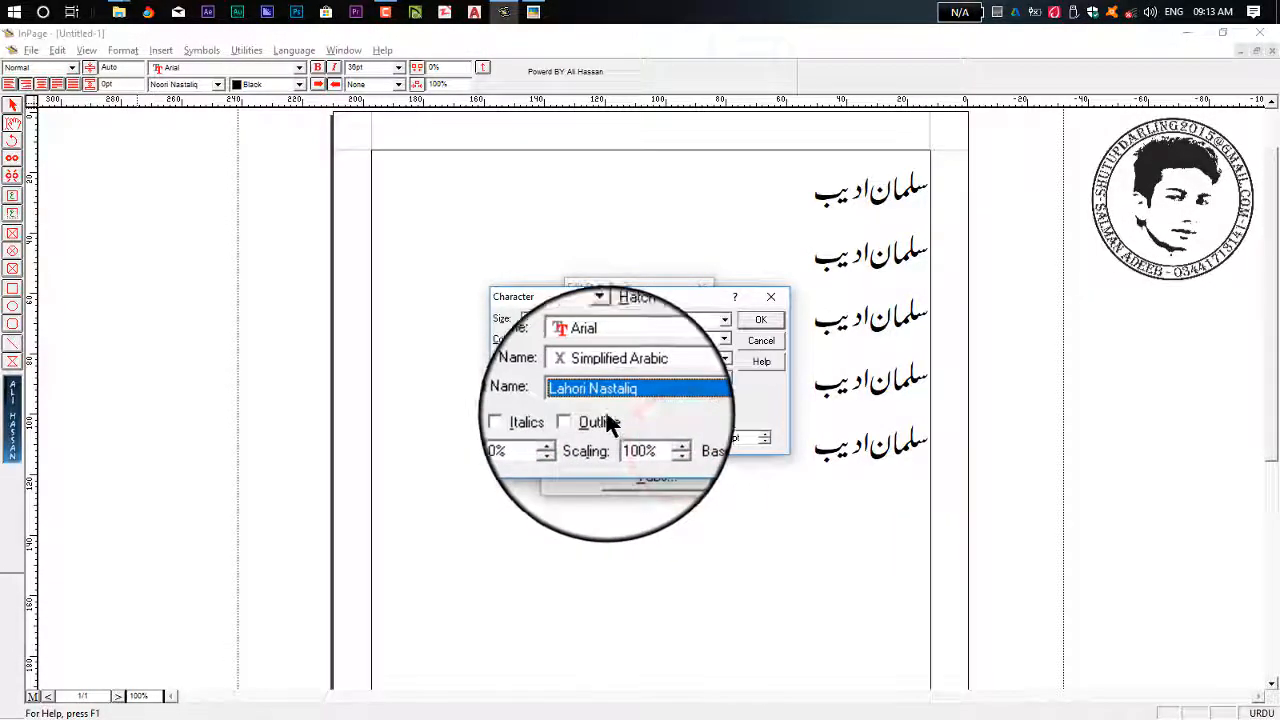
click(760, 320)
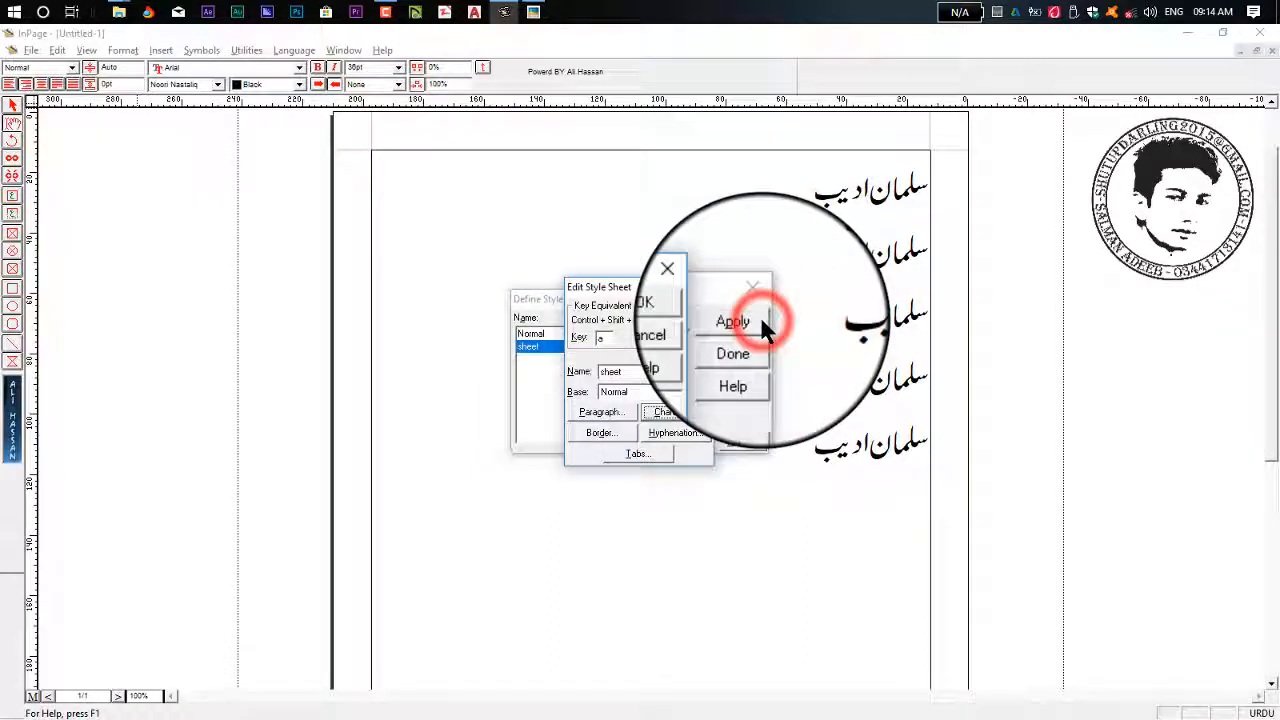
click(687, 311)
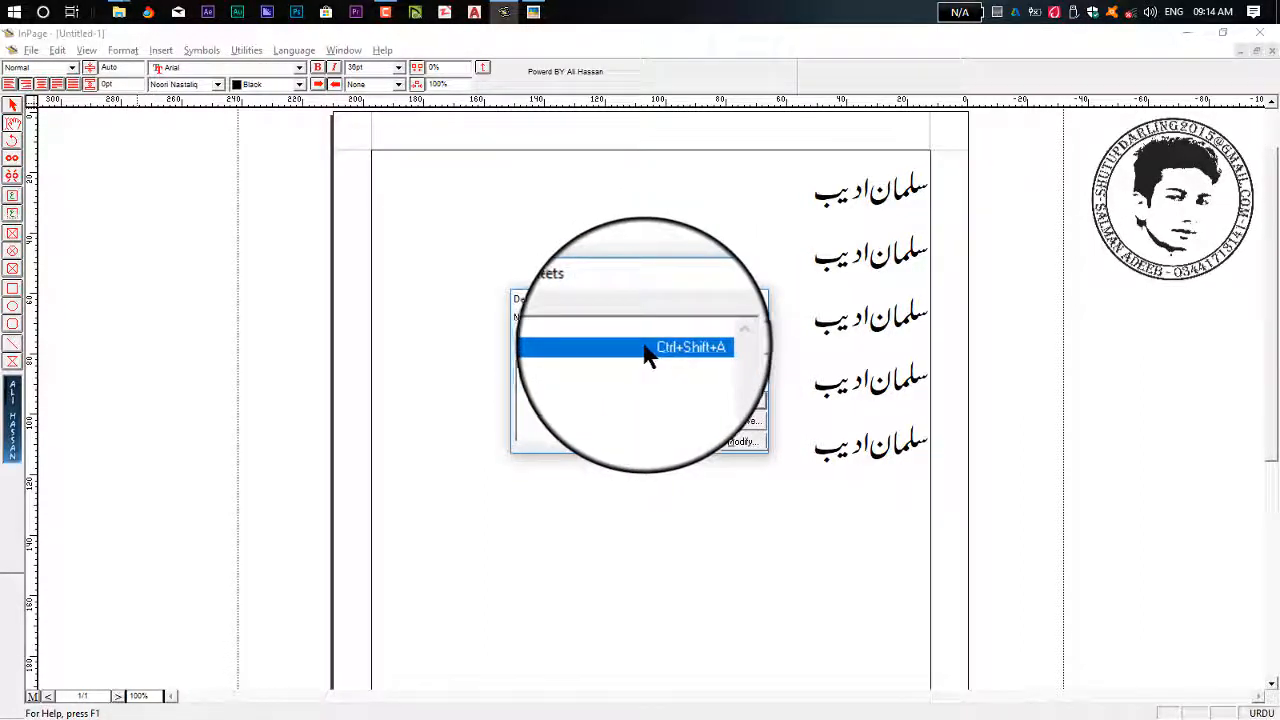
click(737, 345)
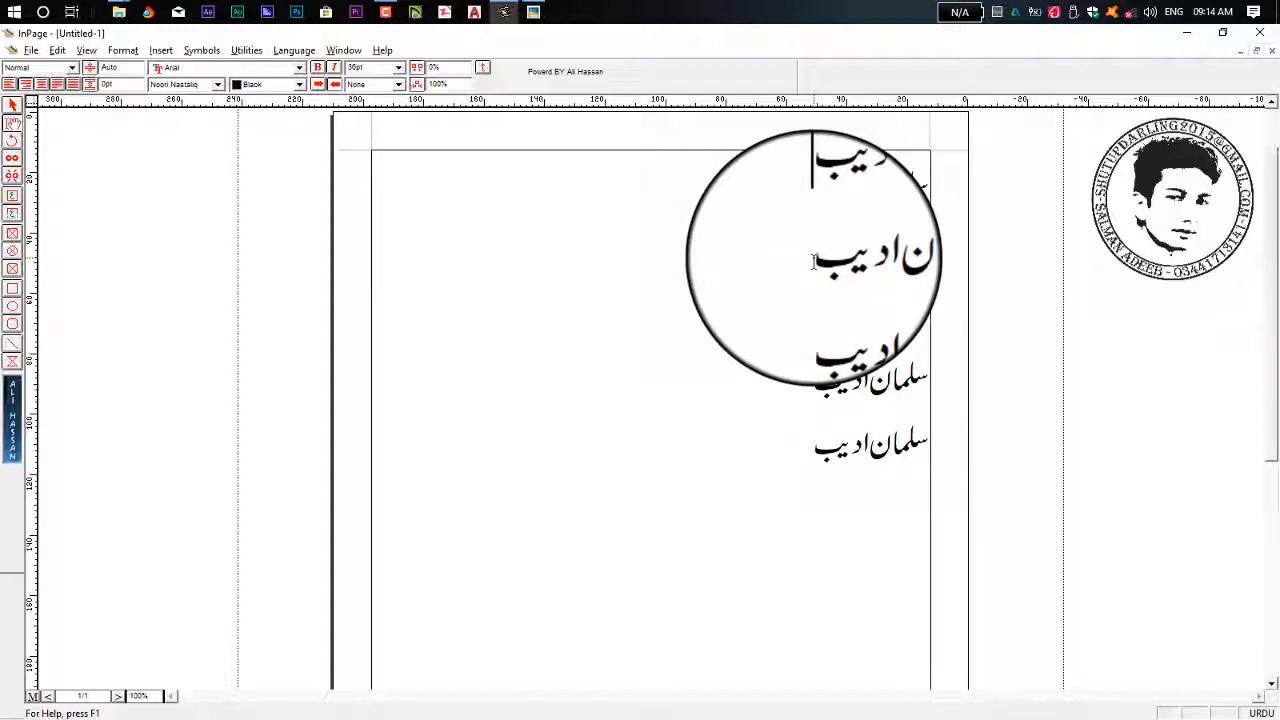
Apply the style sheet named sheet to the second and fourth lines of Urdu text
drag(814, 258, 930, 254)
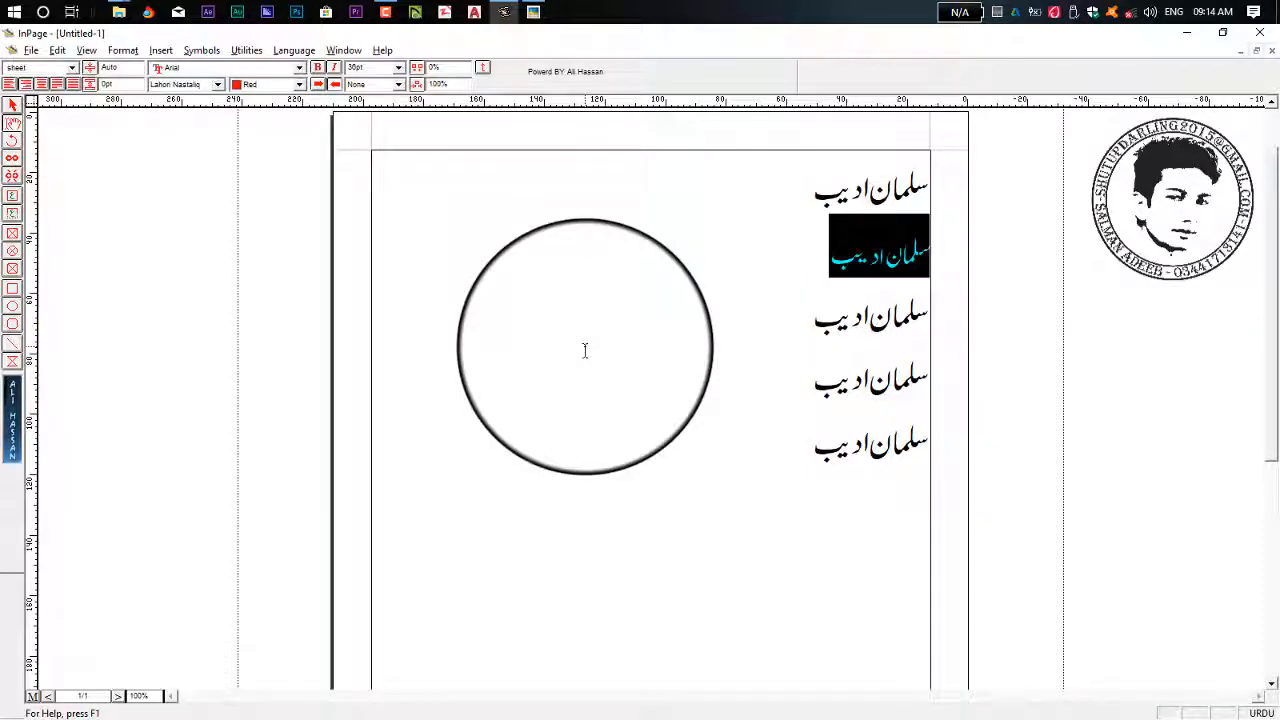
click(806, 316)
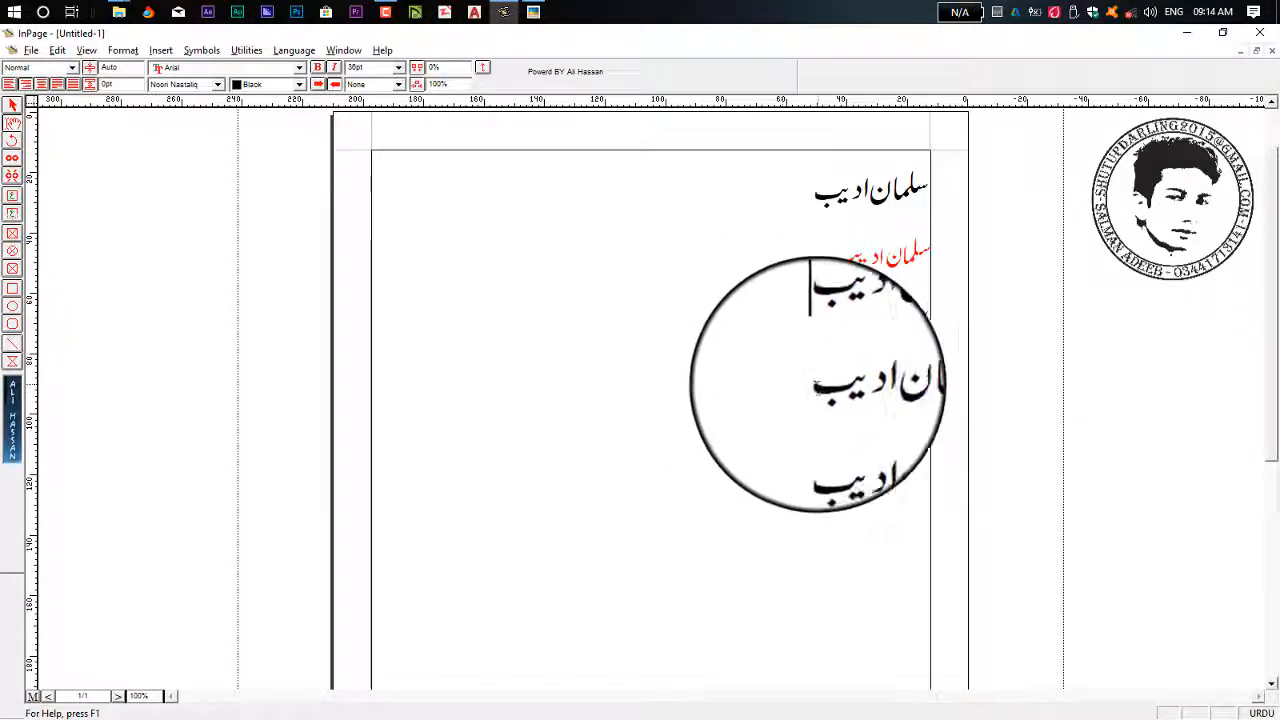
drag(808, 386, 936, 377)
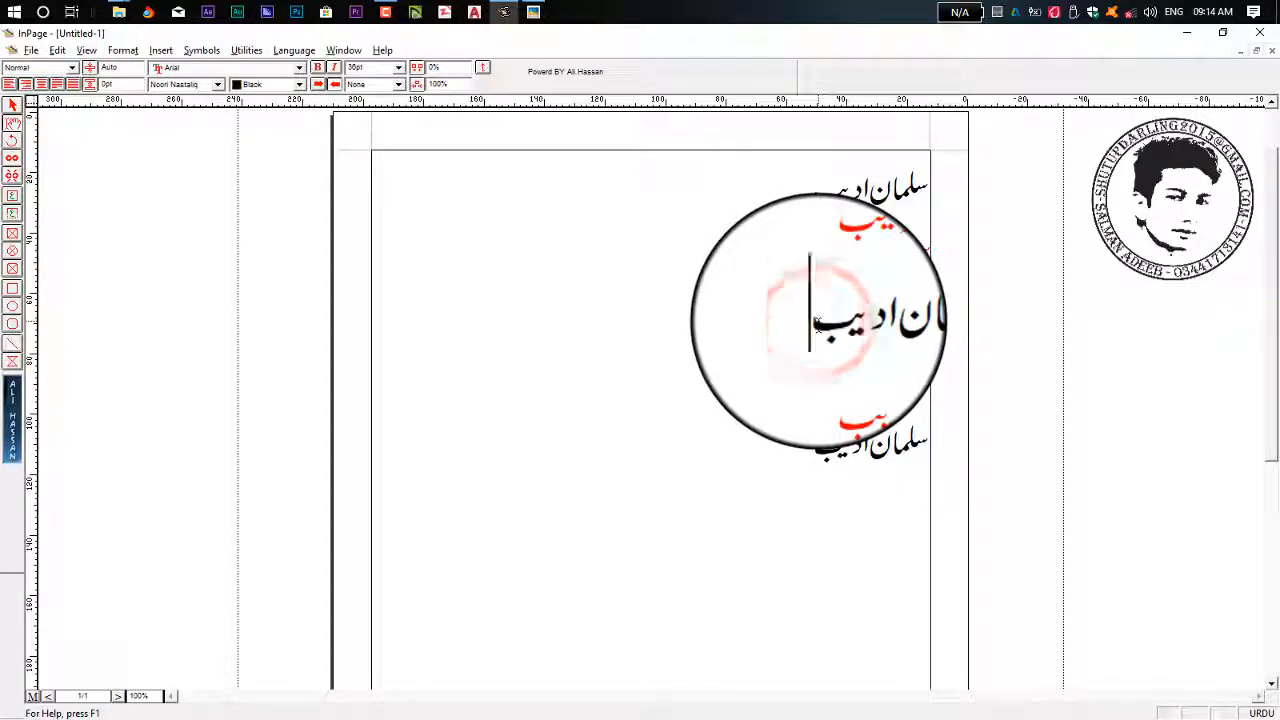
Modify the character settings of the style sheet named sheet by choosing a different Urdu font
click(122, 52)
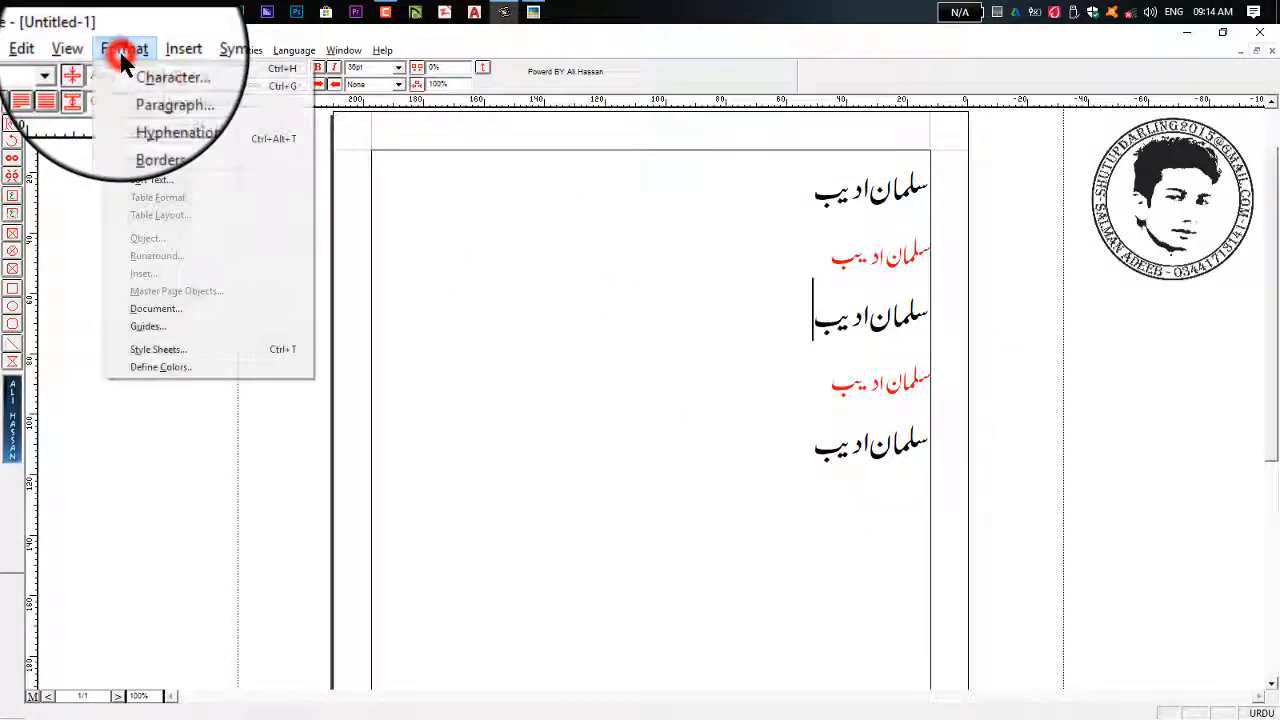
click(177, 349)
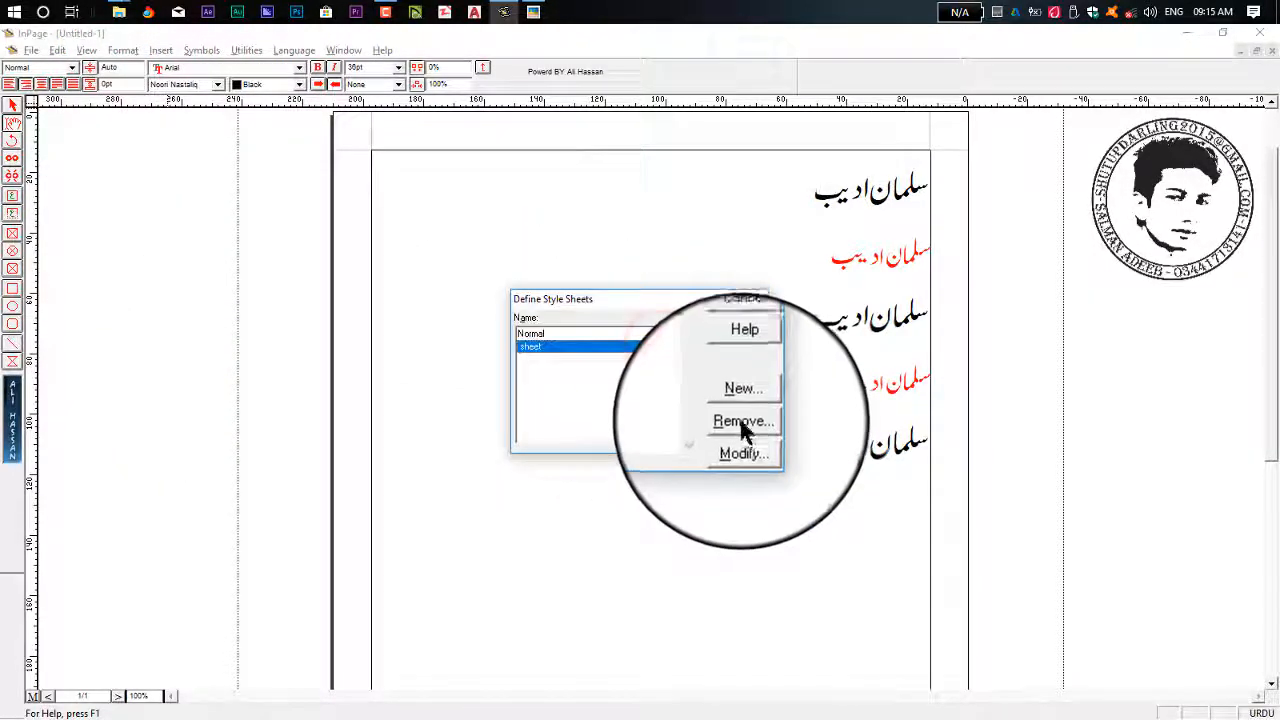
click(743, 445)
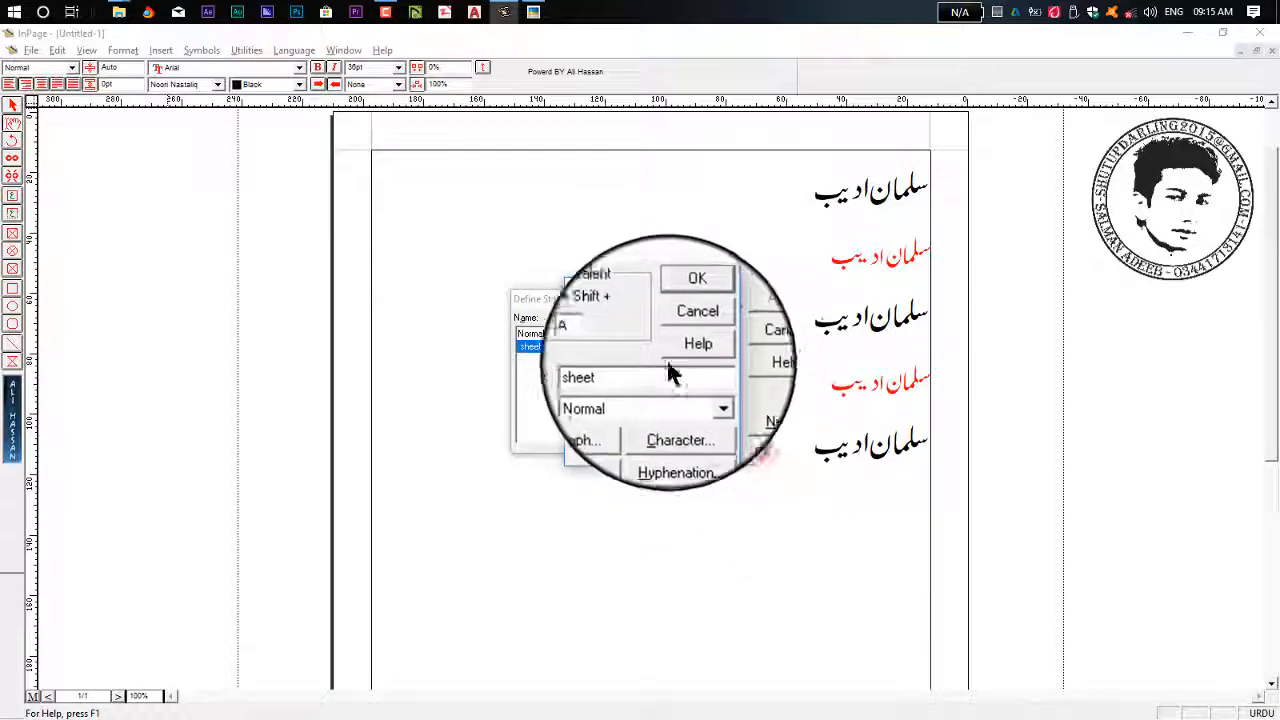
click(672, 412)
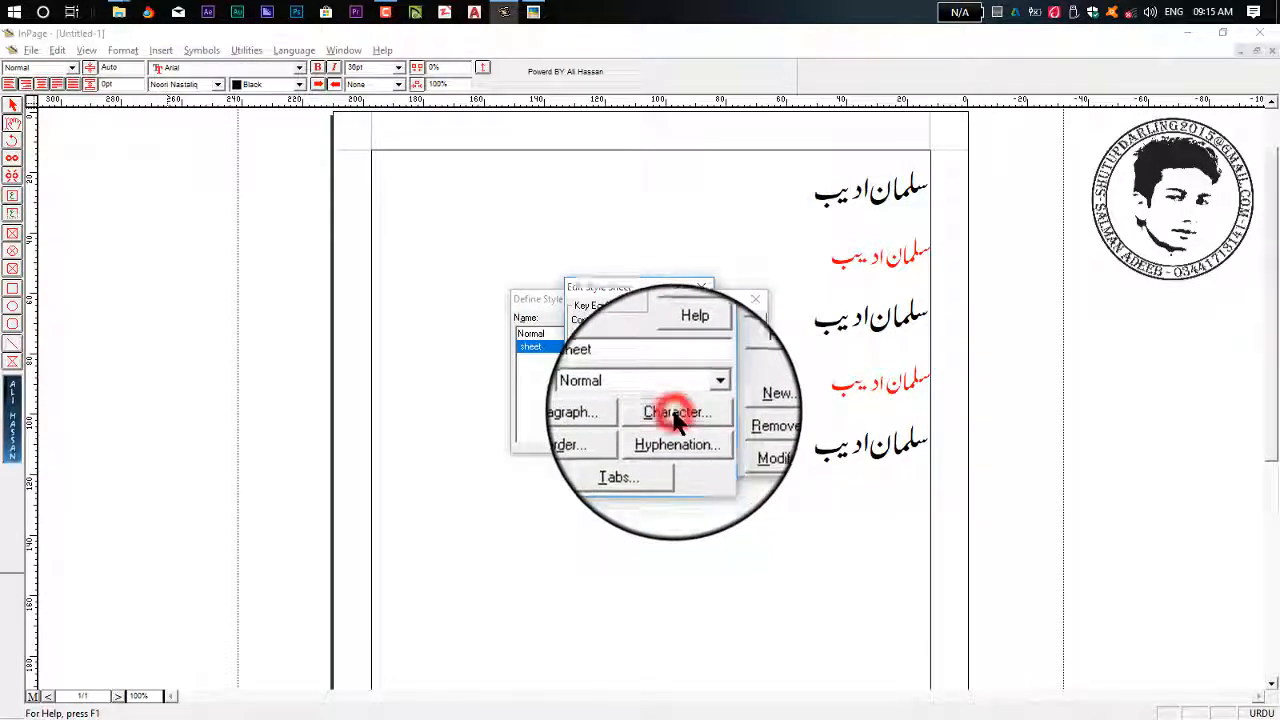
click(725, 398)
drag(726, 428, 726, 439)
click(656, 422)
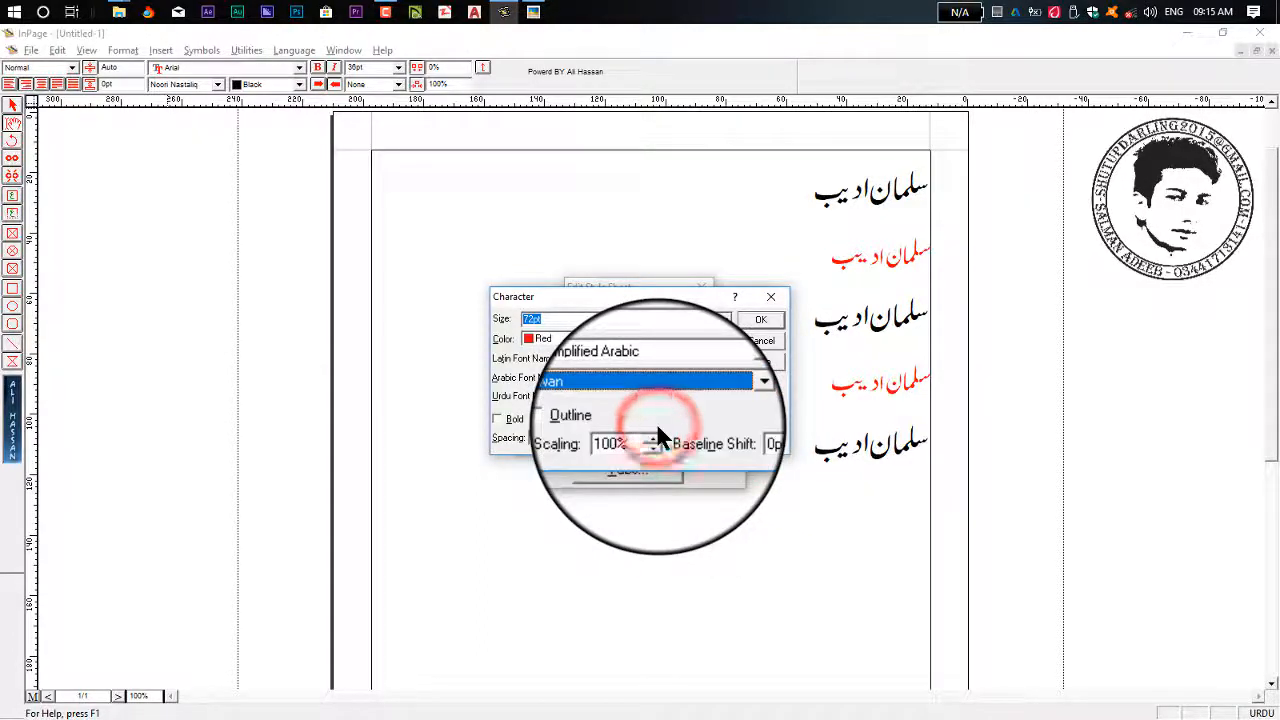
Set the style sheet's color to Green and its character size to 100, then accept the changes and finish defining style sheets
click(603, 340)
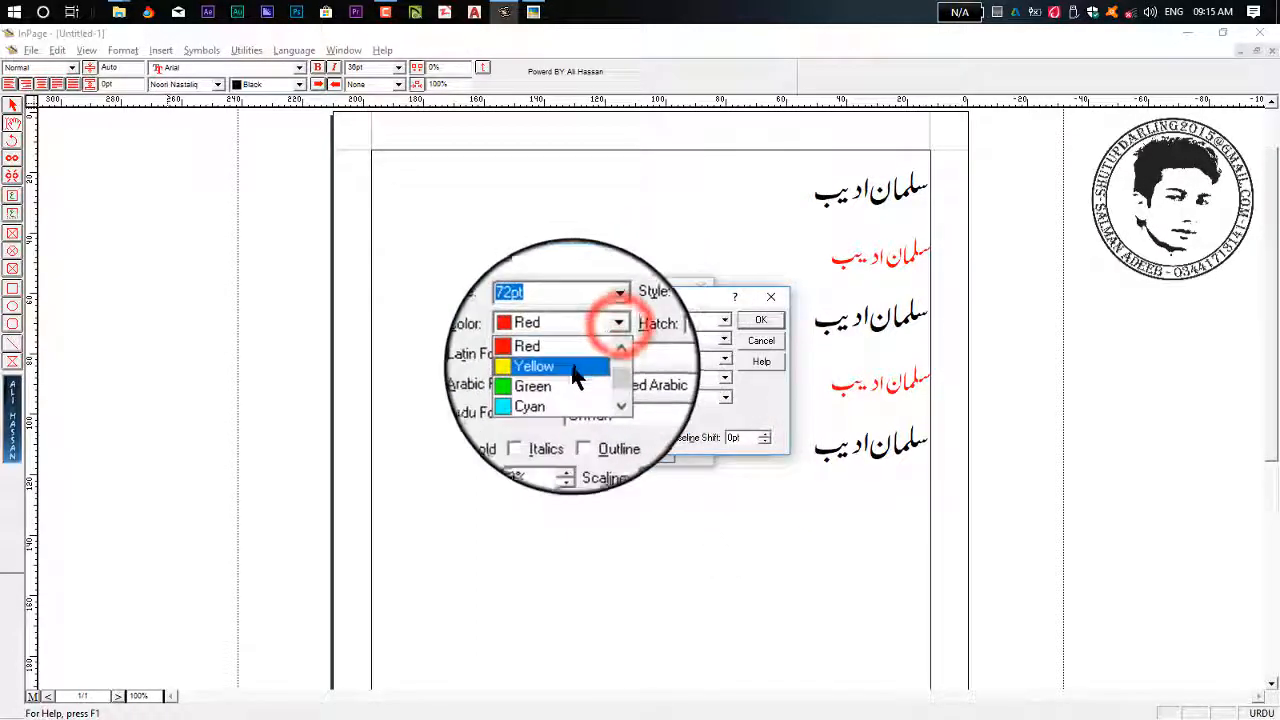
click(573, 377)
click(603, 328)
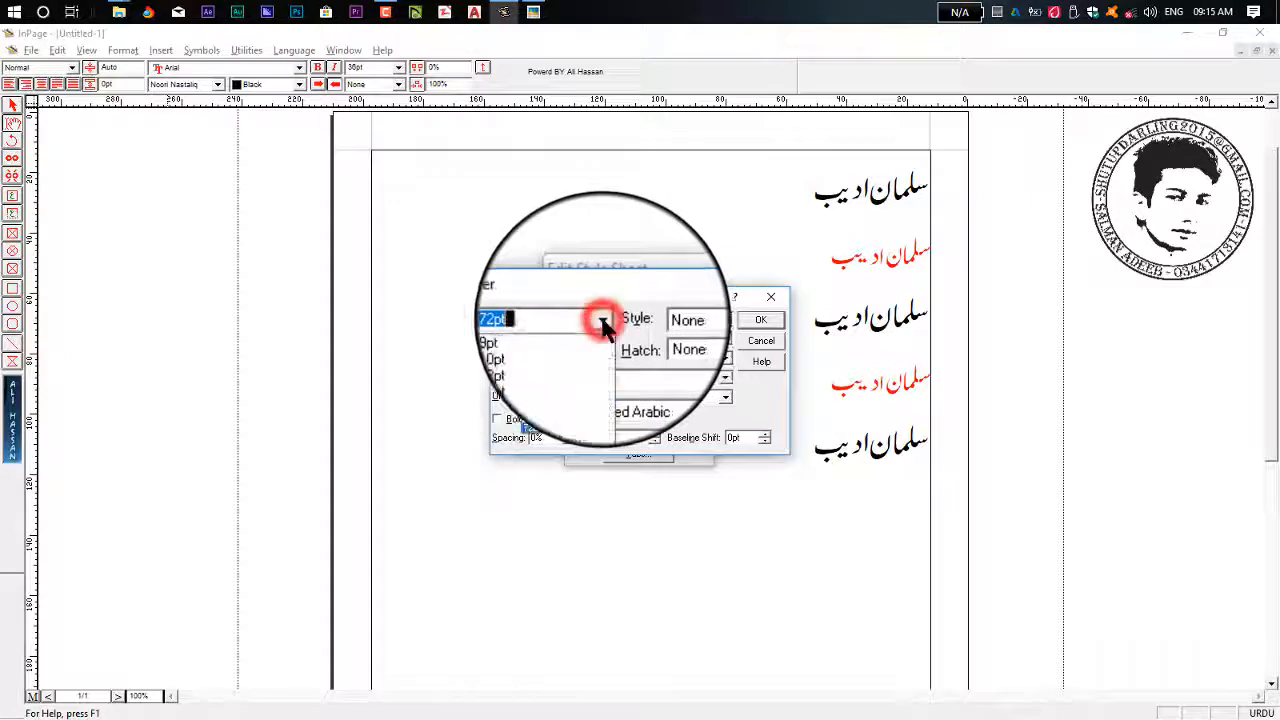
click(575, 318)
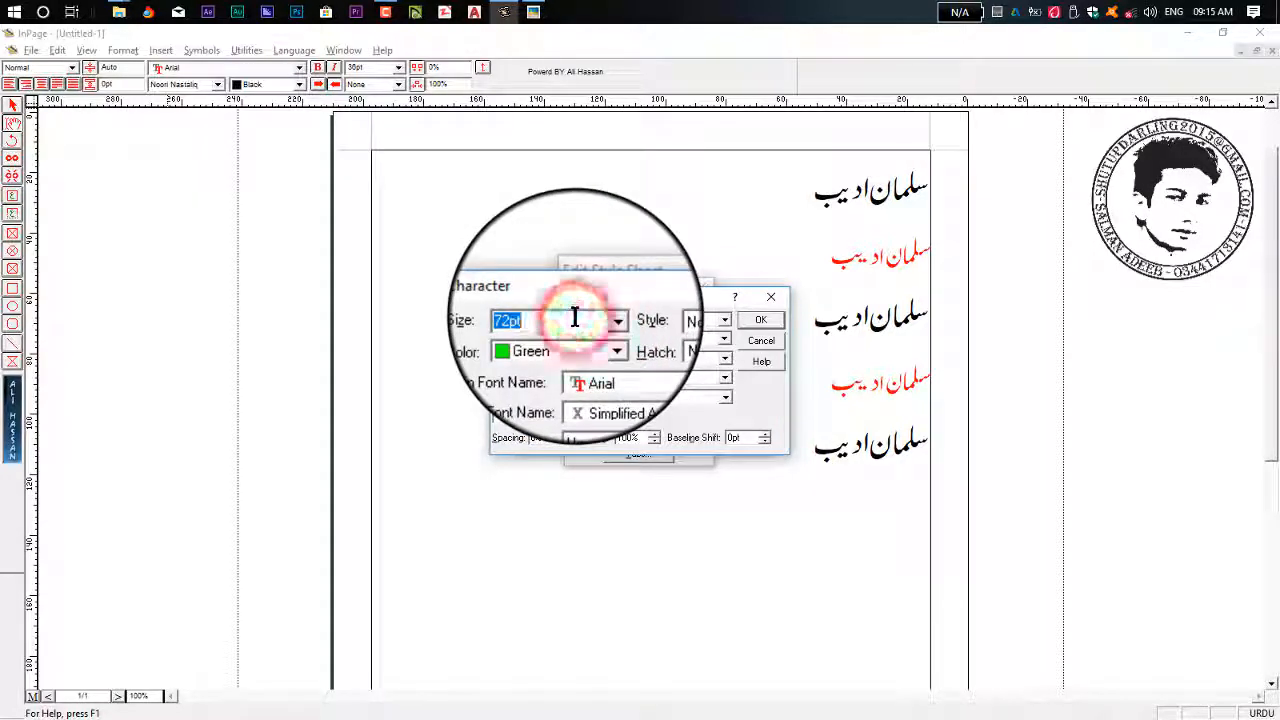
text(100)
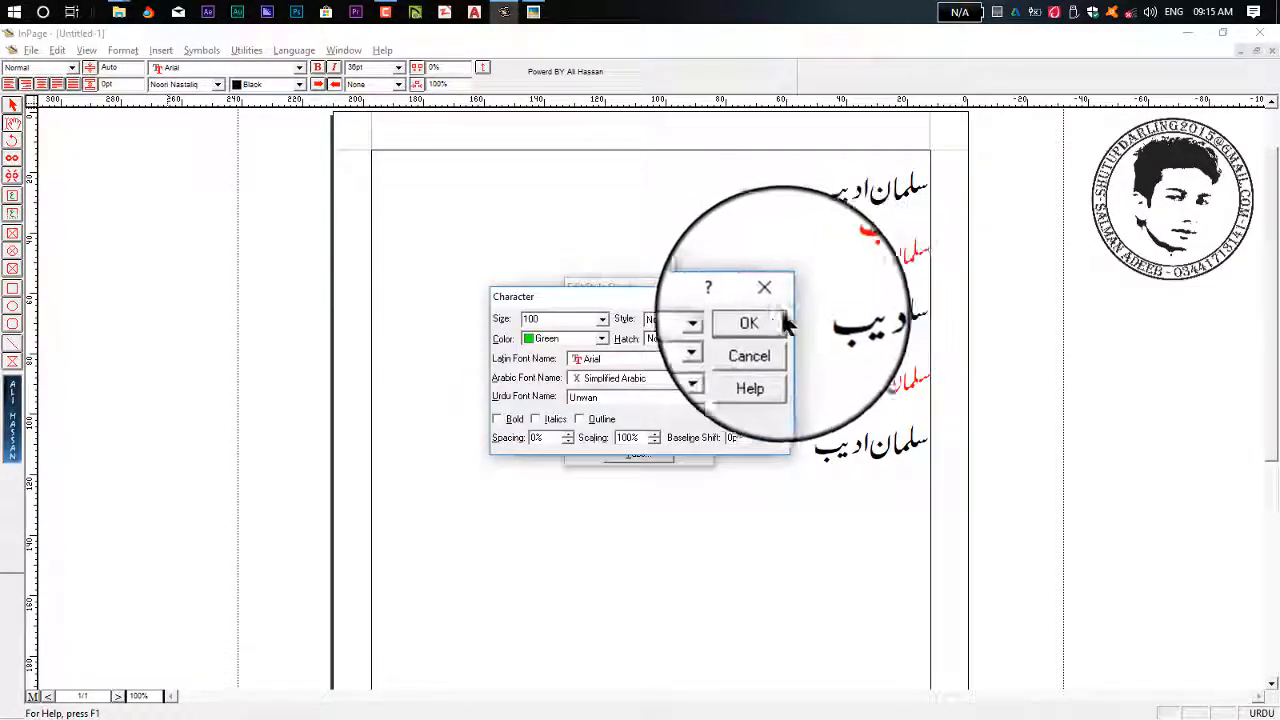
click(760, 319)
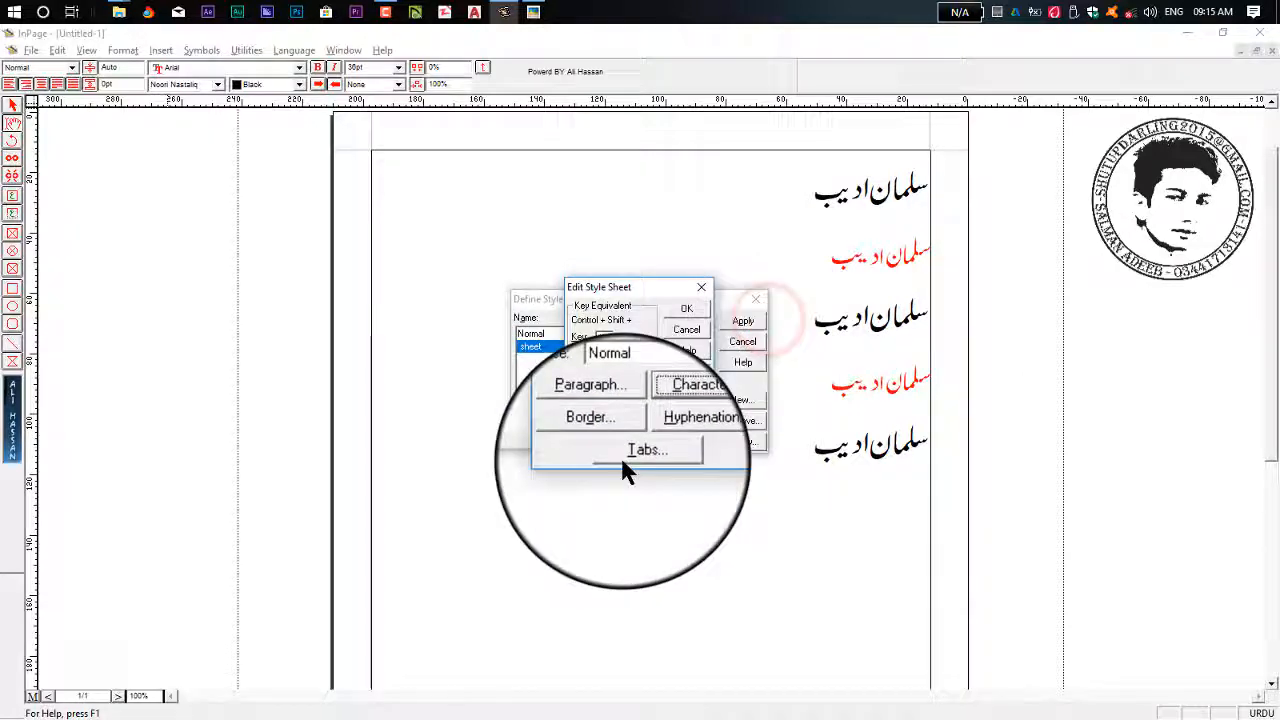
click(686, 310)
click(739, 344)
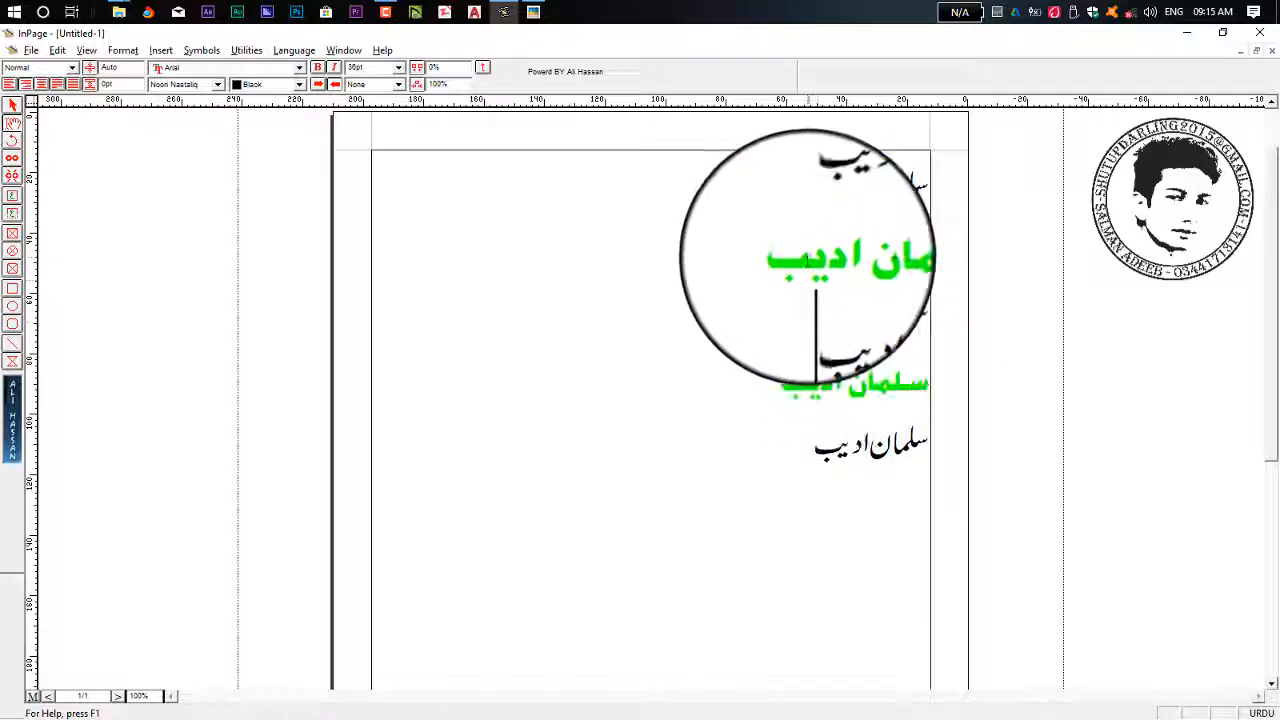
click(778, 257)
drag(778, 257, 914, 216)
click(808, 252)
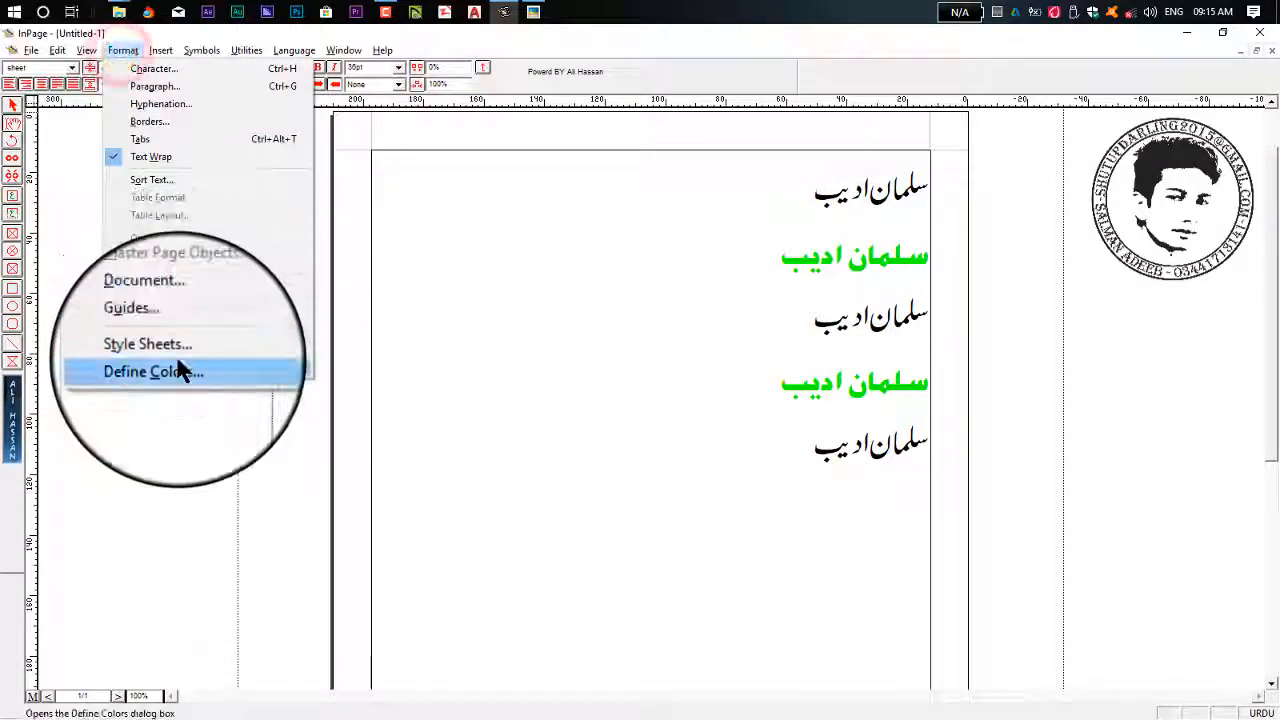
Try to remove the style sheet named sheet from the document's style sheet definitions
click(175, 345)
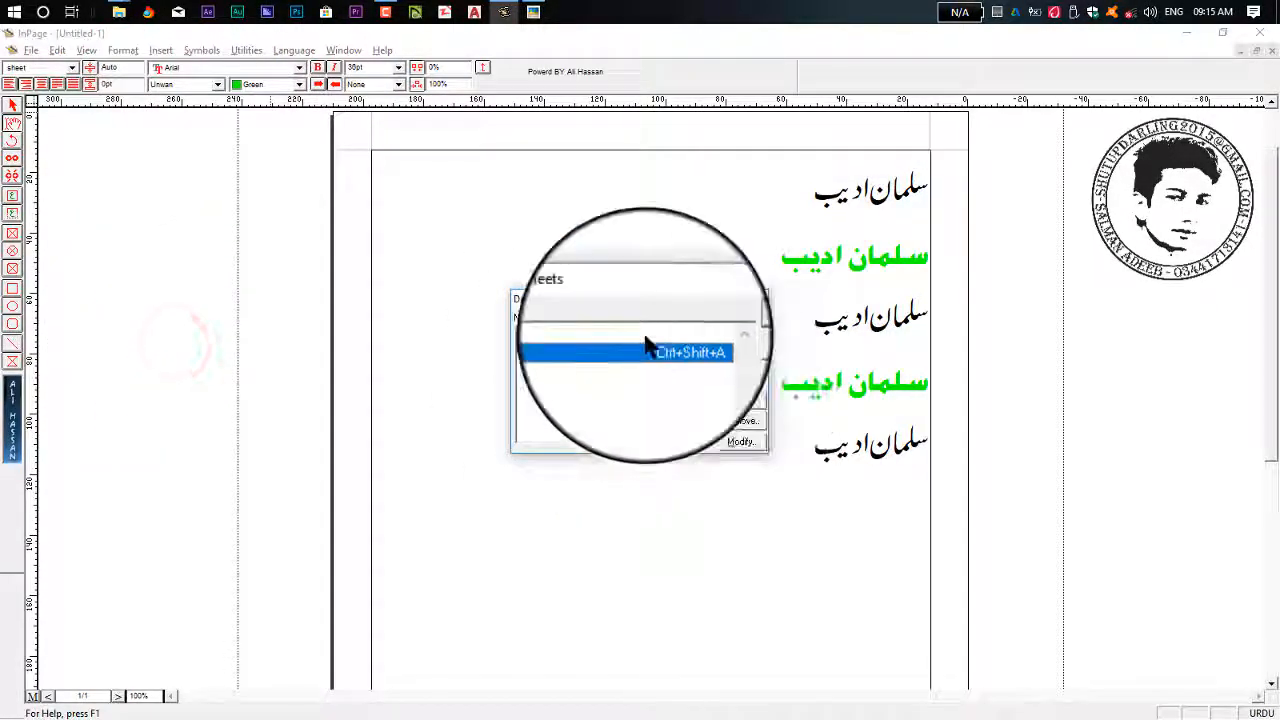
click(732, 398)
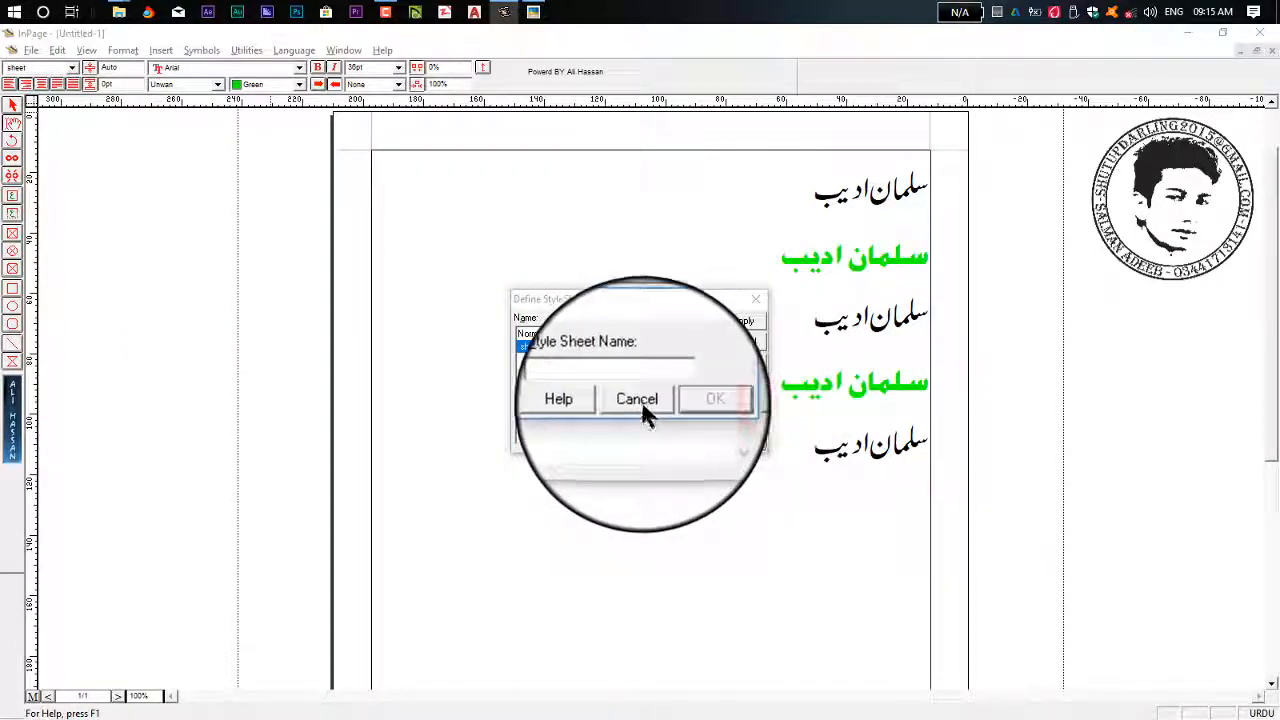
click(643, 408)
click(629, 383)
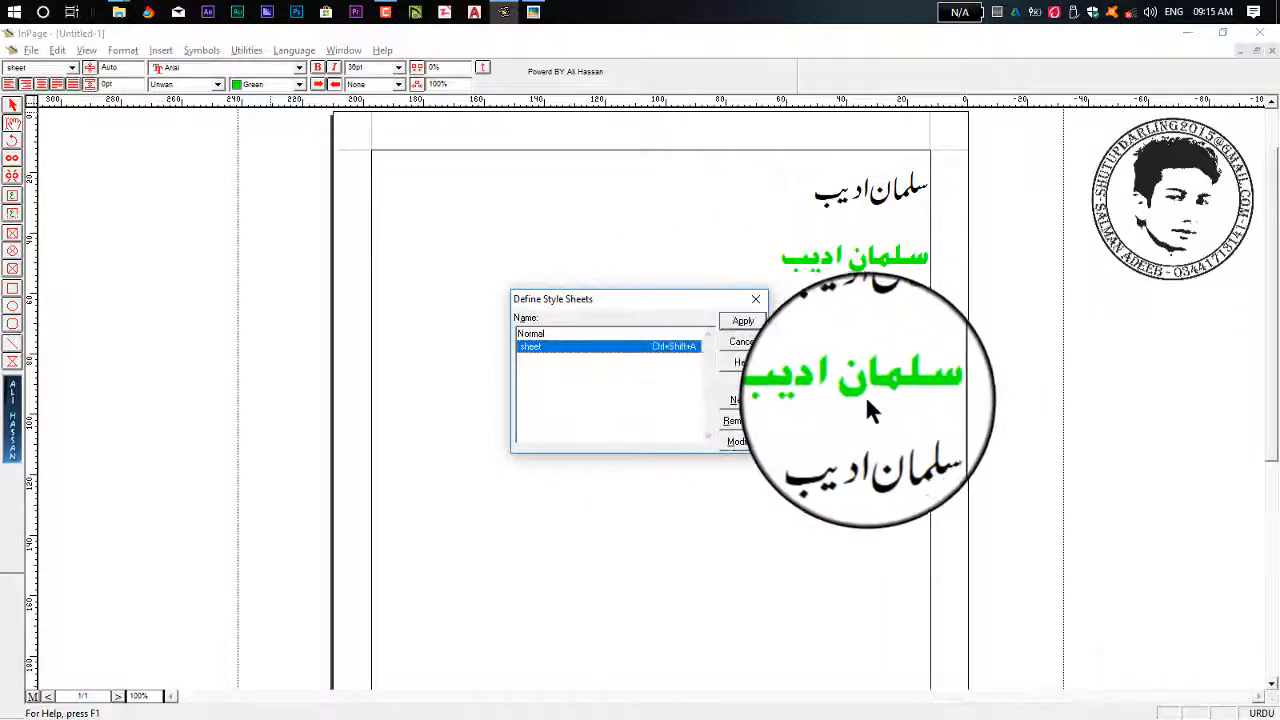
click(737, 424)
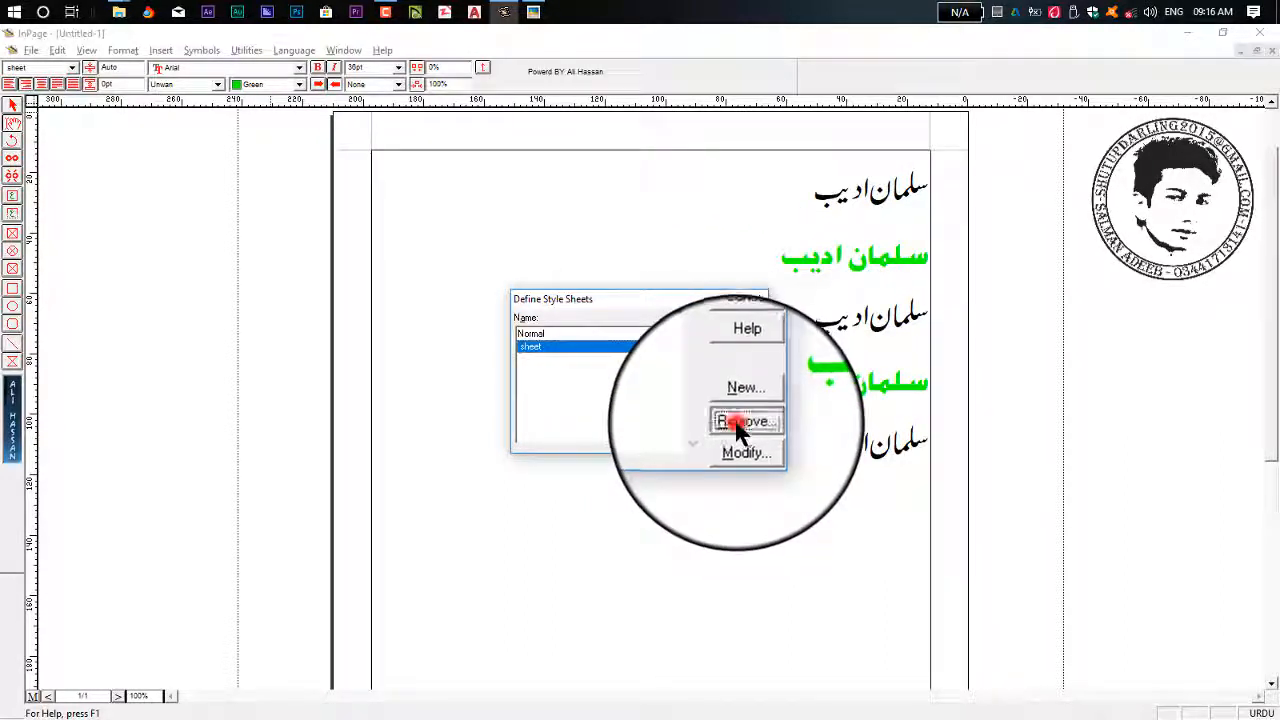
click(766, 416)
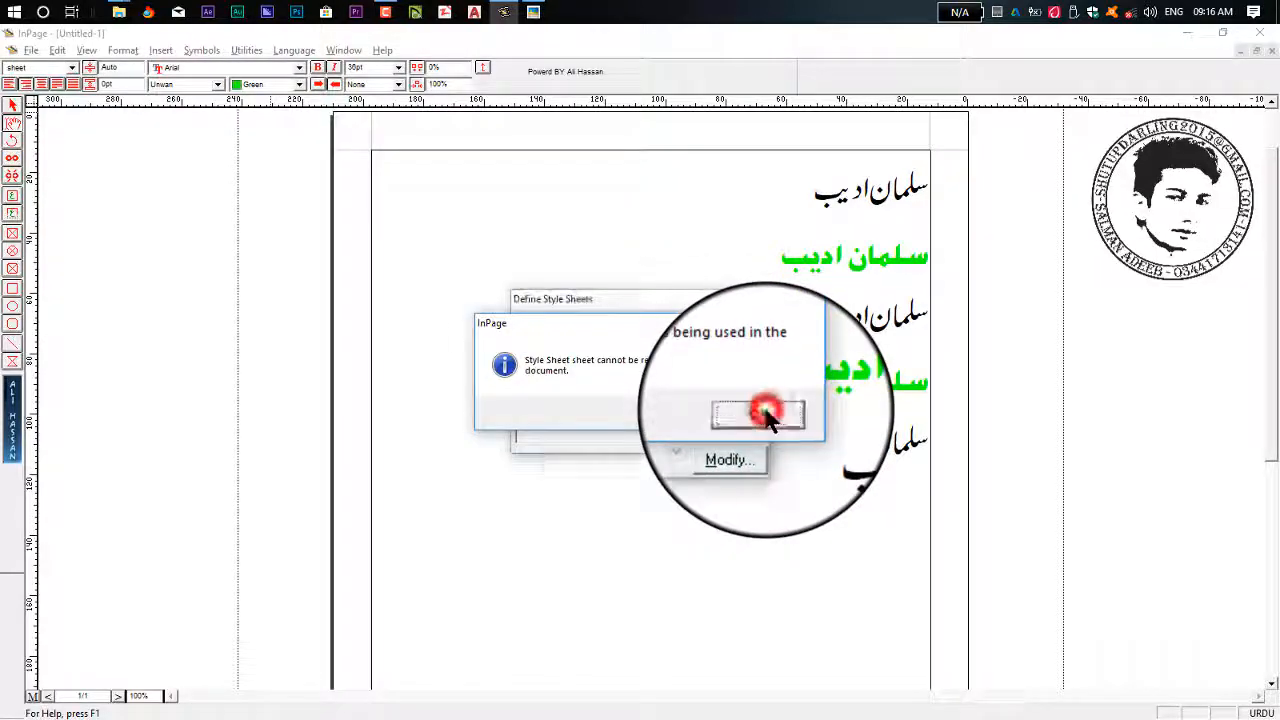
click(755, 299)
Apply the Normal style sheet to the second through fourth lines of Urdu text
drag(779, 400, 928, 250)
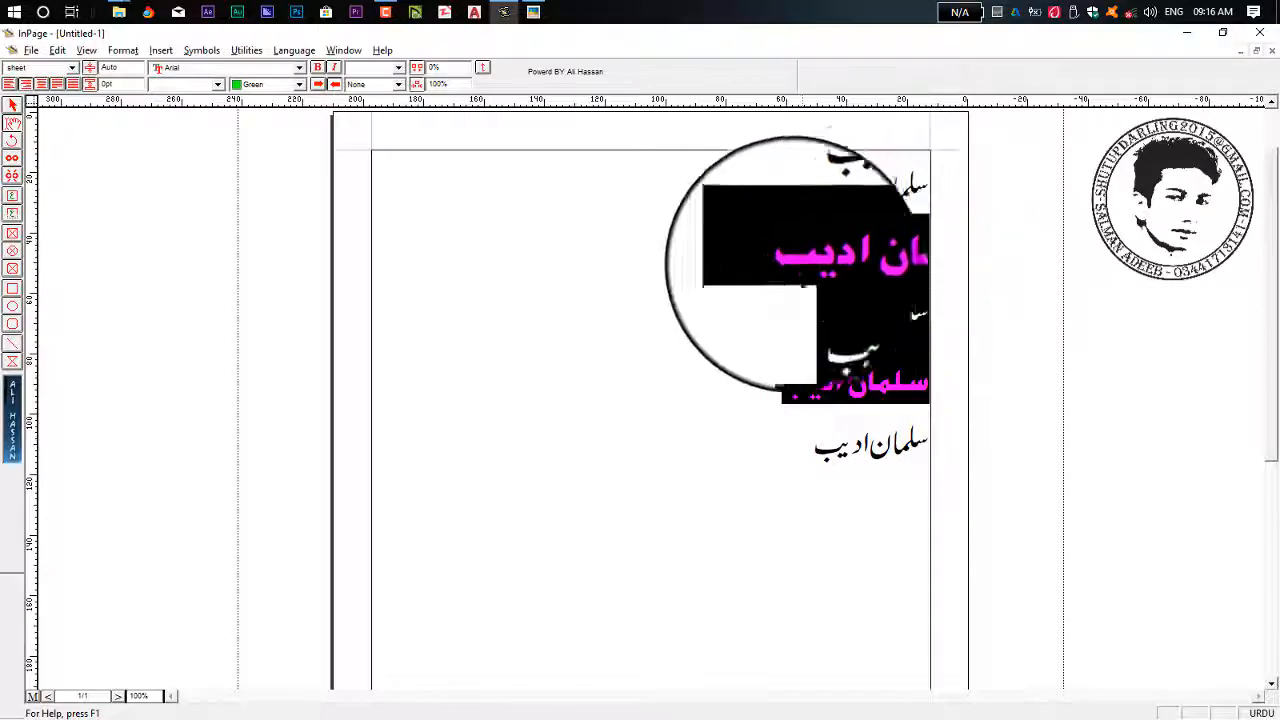
click(72, 67)
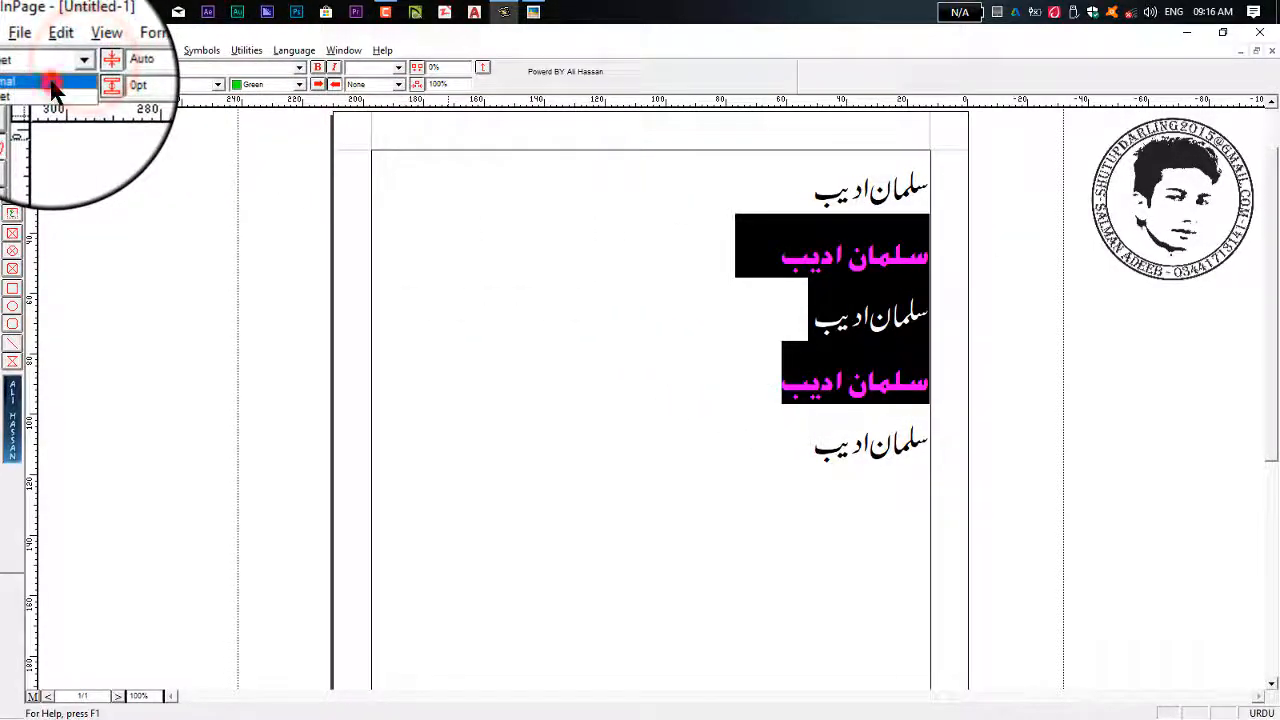
click(57, 88)
click(735, 482)
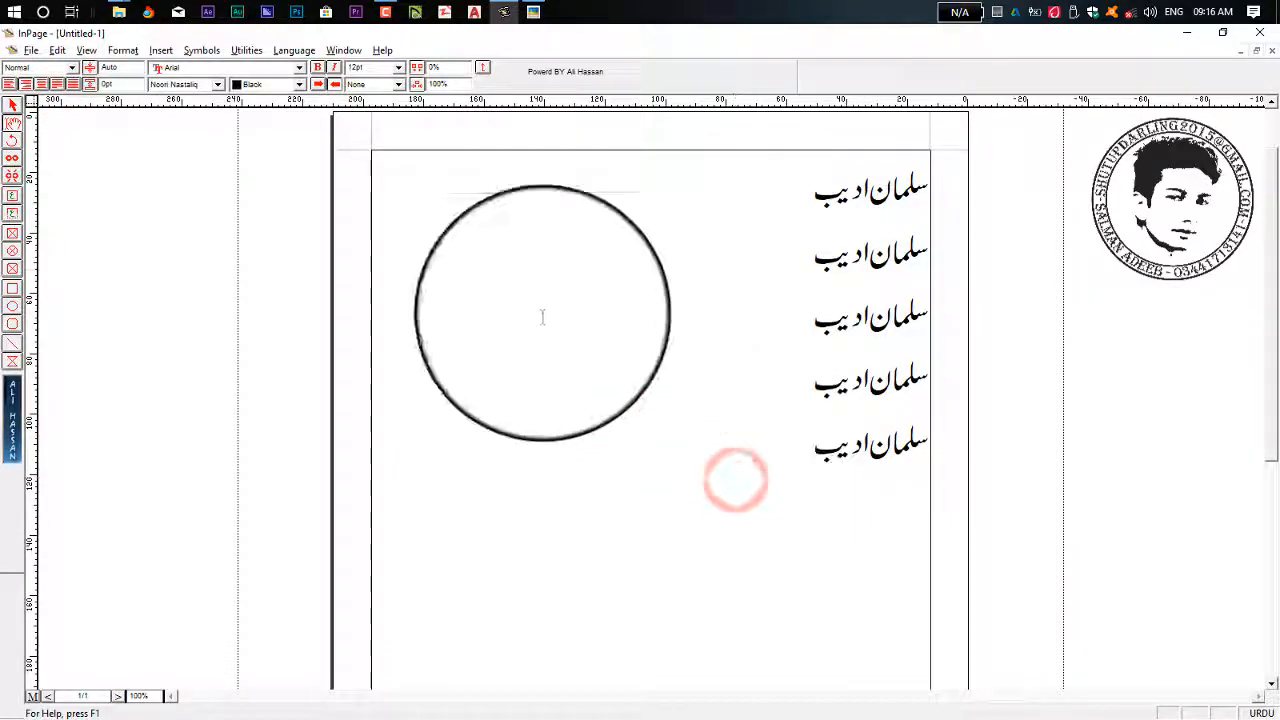
Remove the style sheet named sheet from the document and finish defining style sheets
click(123, 52)
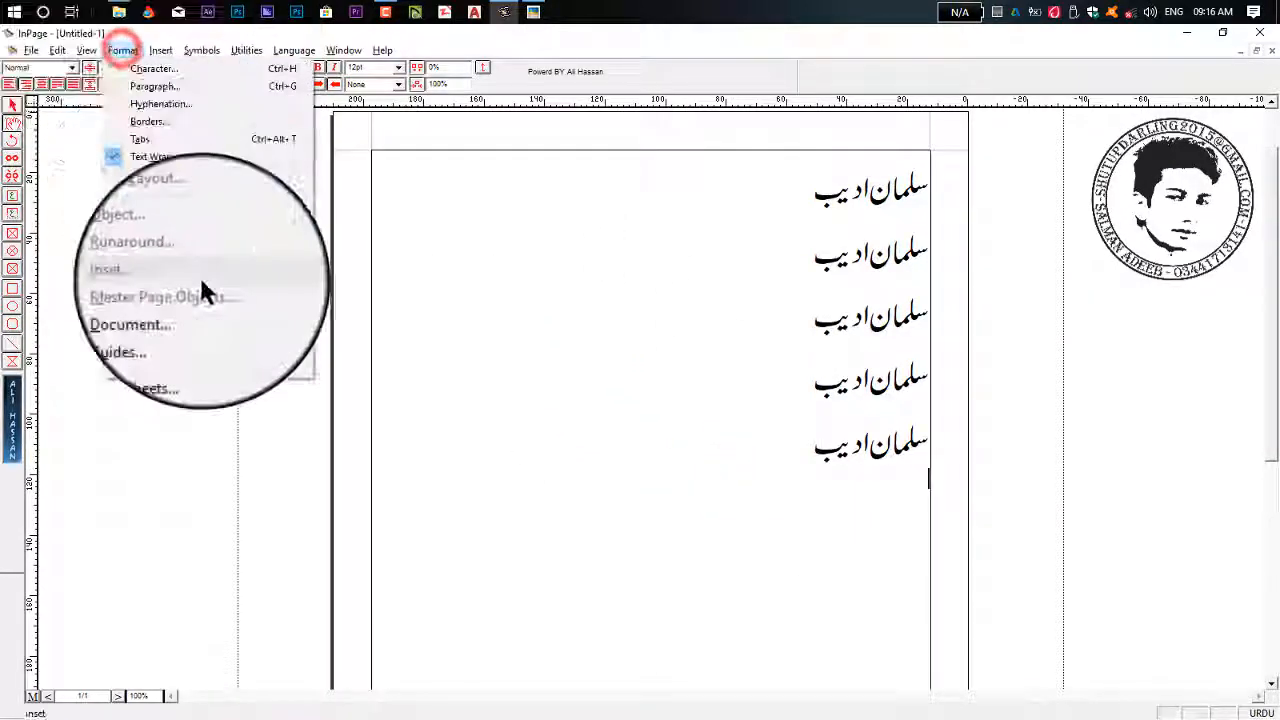
click(210, 357)
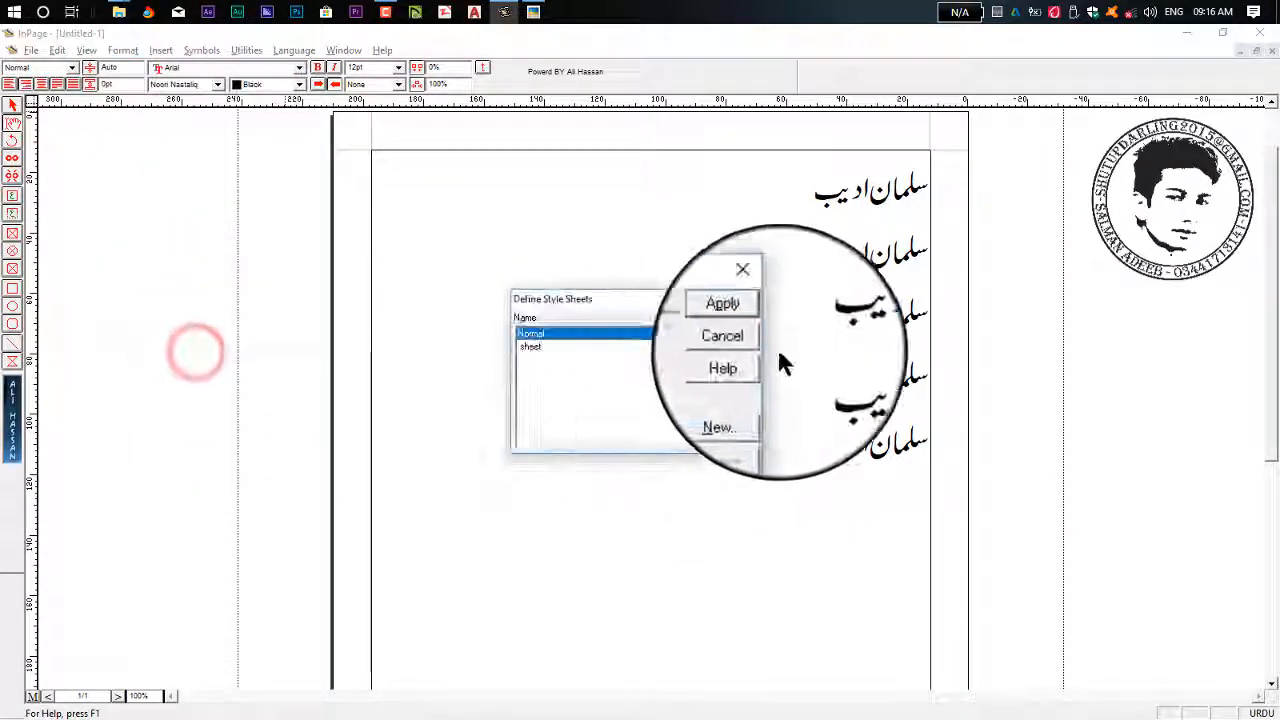
click(672, 346)
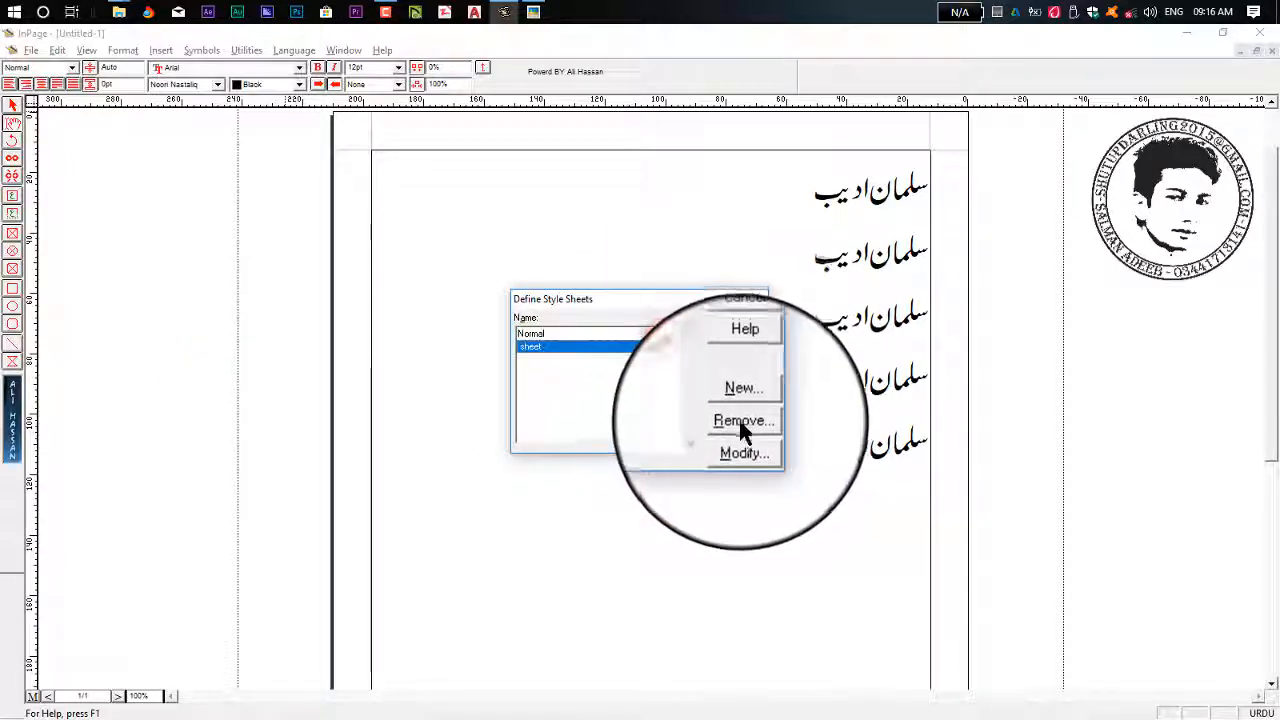
click(737, 423)
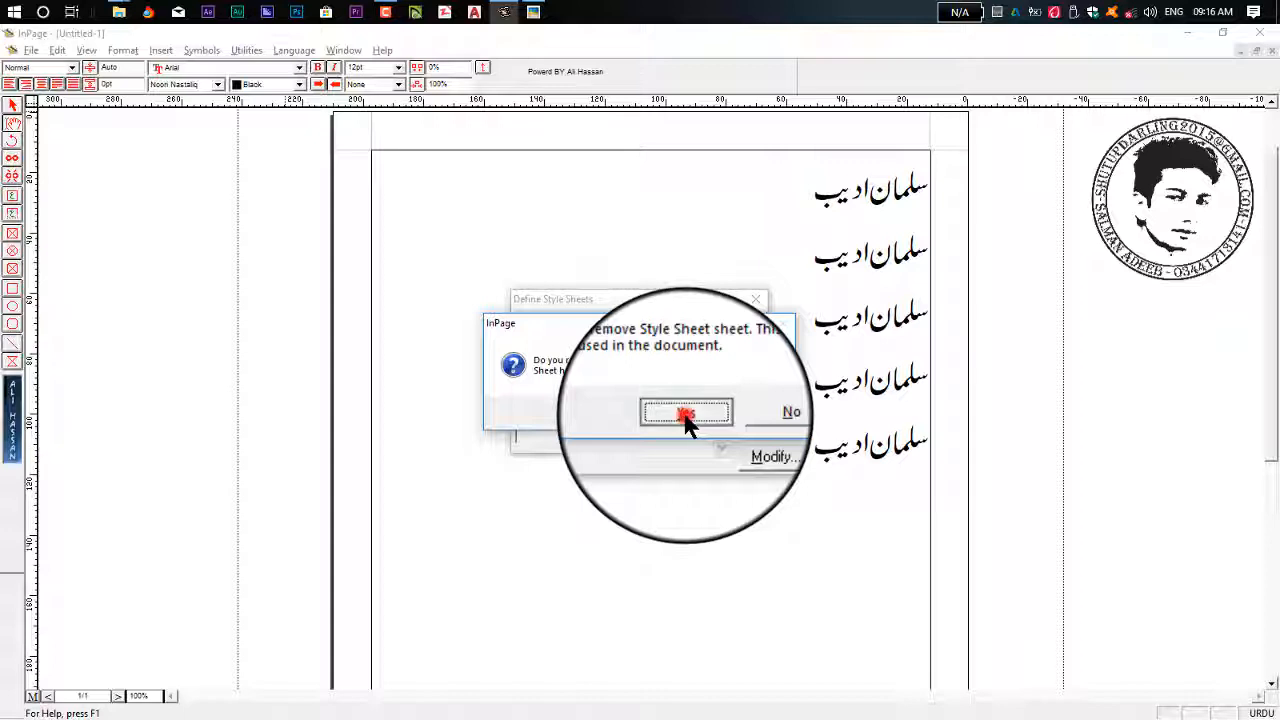
click(685, 415)
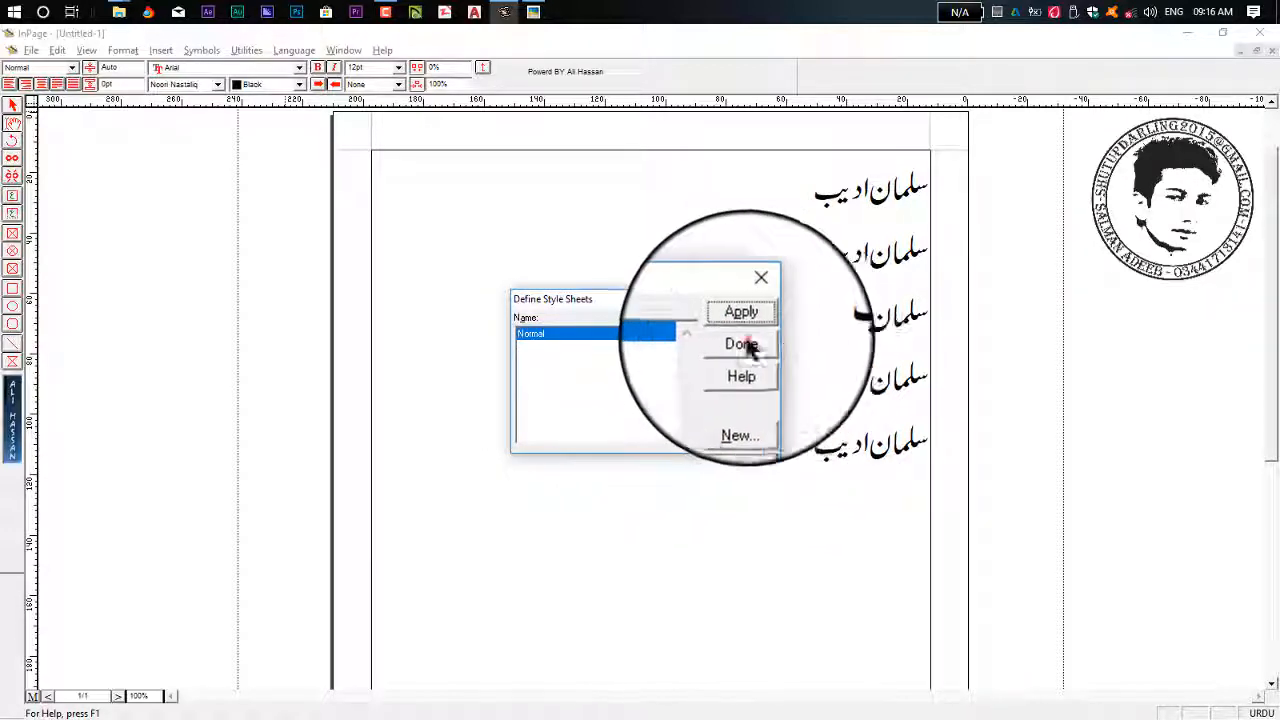
click(741, 344)
drag(829, 489, 875, 200)
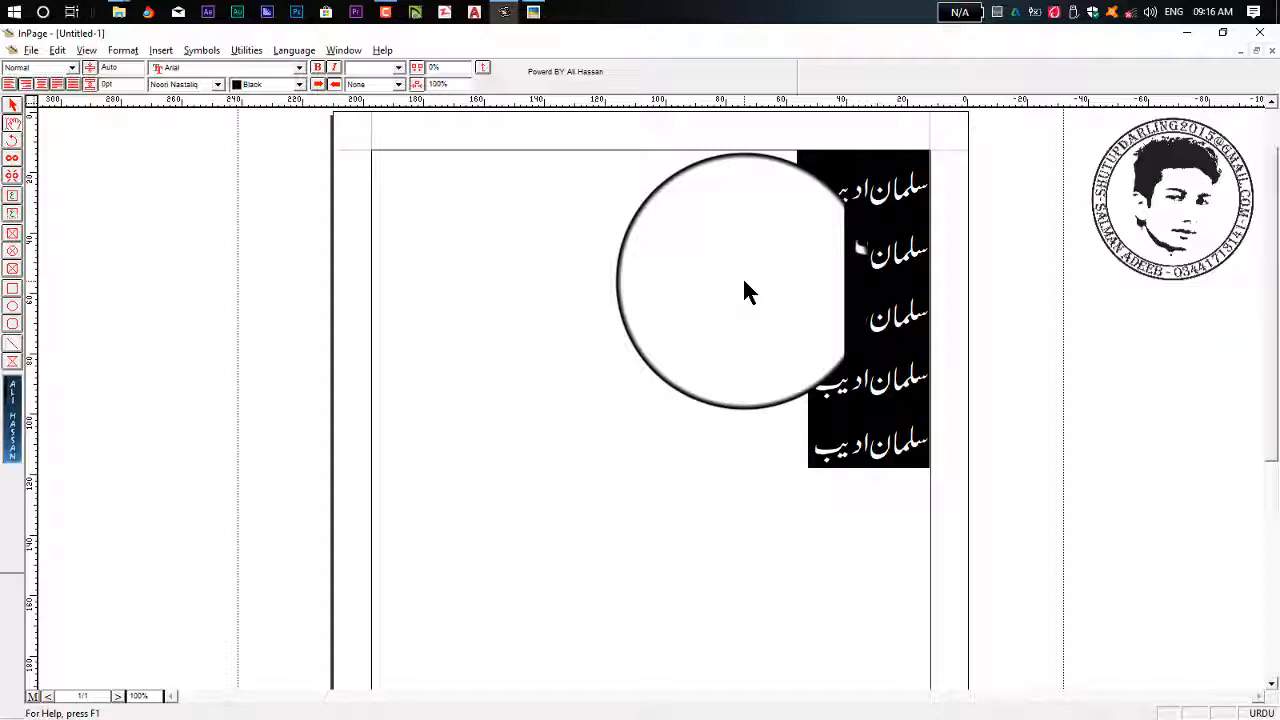
click(792, 193)
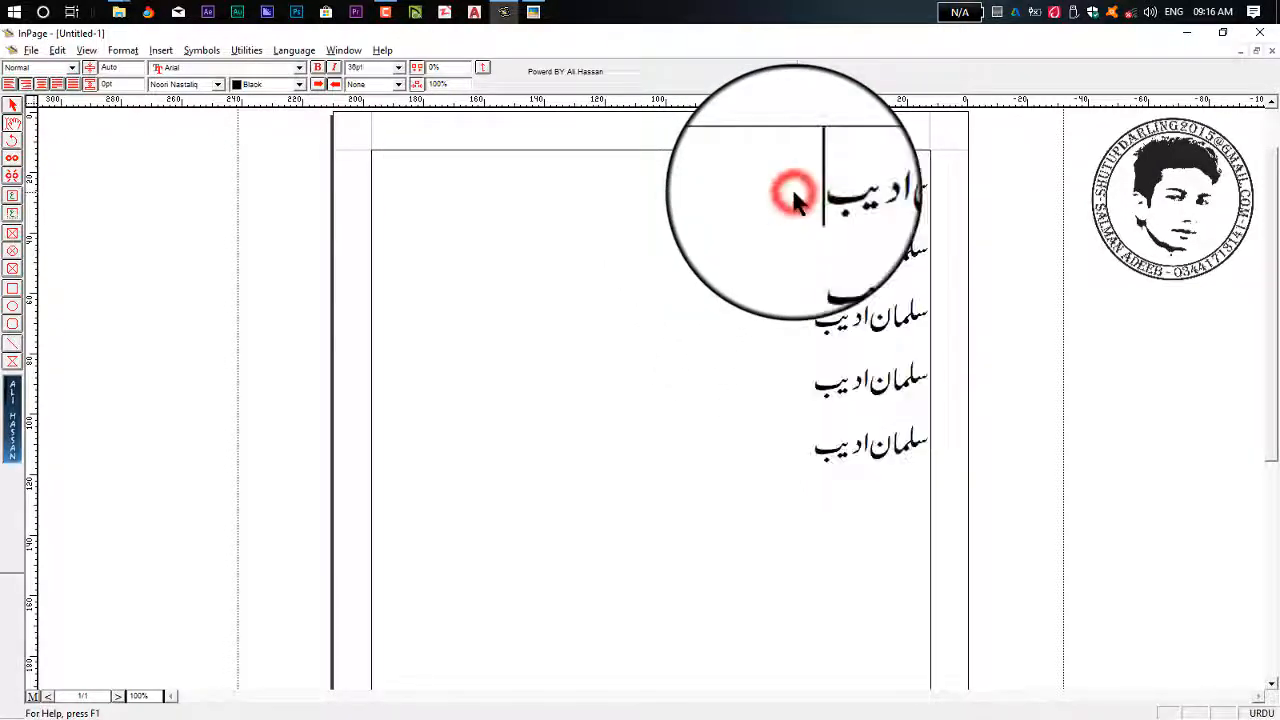